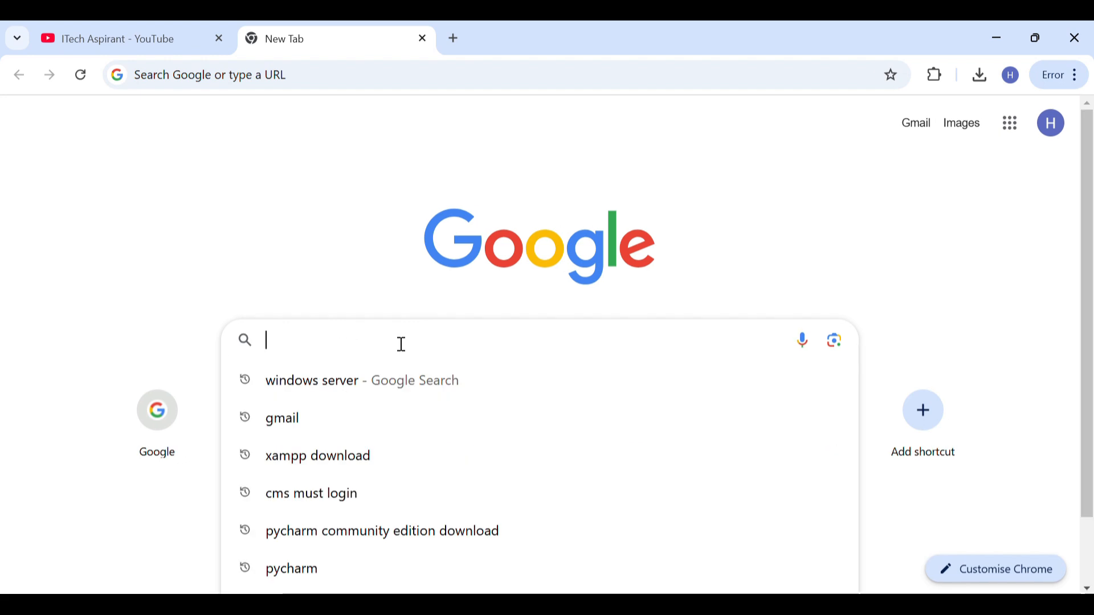
- Search Google for "windows server" and open the Windows Server 2025 evaluation page on Microsoft's site
type("windows server")
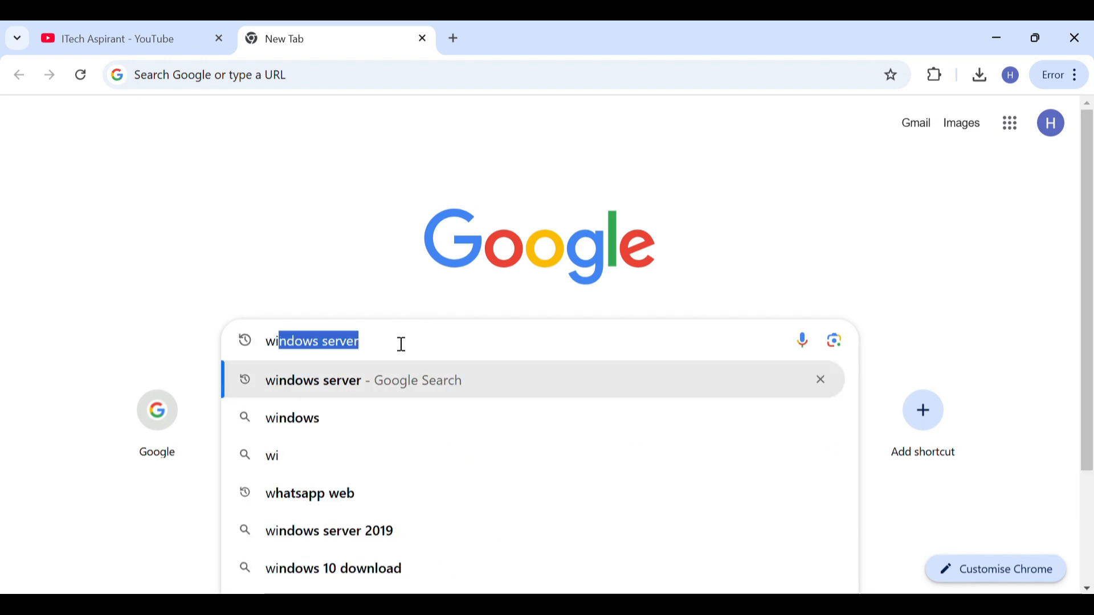
key("Right")
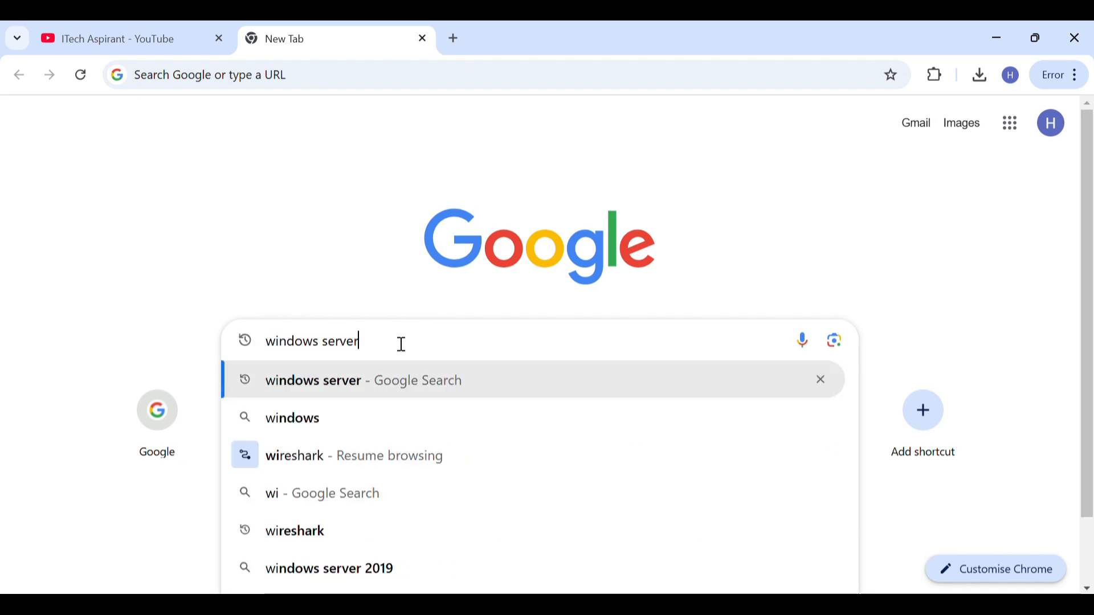
key("Return")
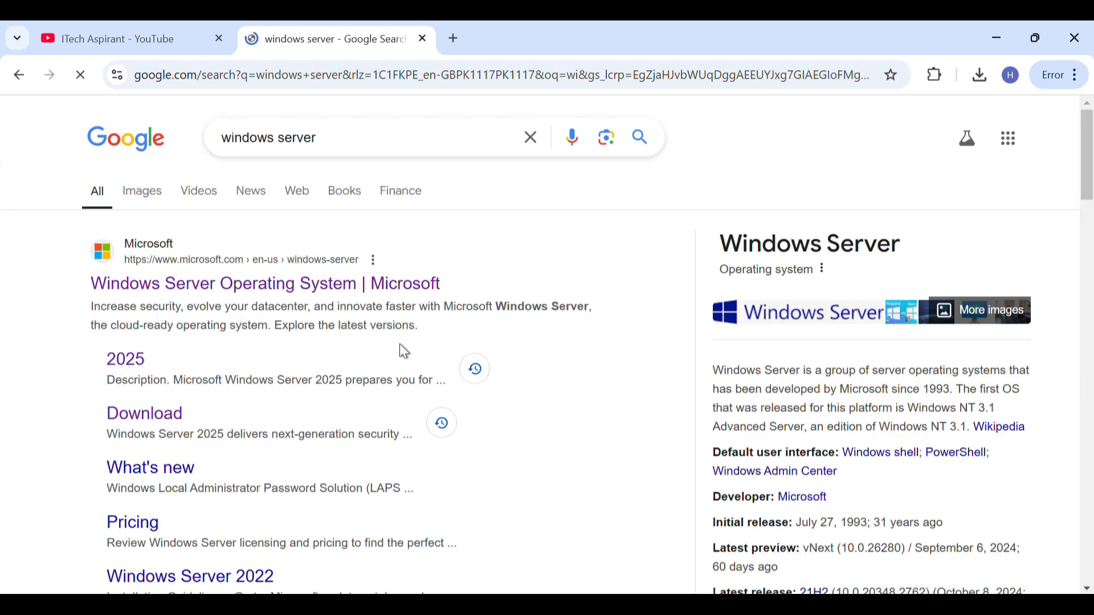
left_click(135, 368)
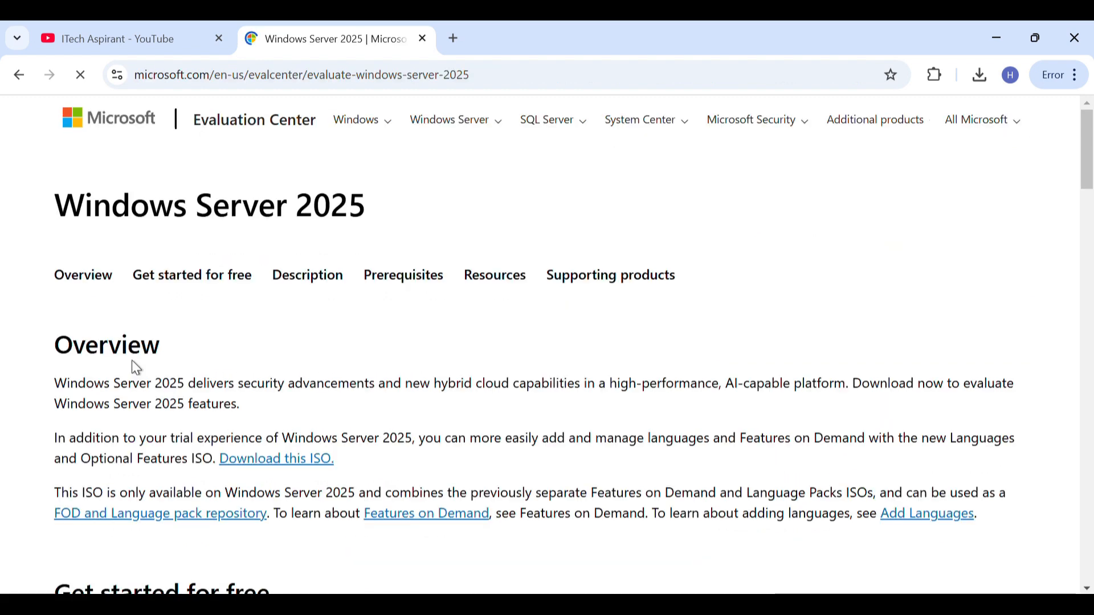
- Open the ISO download registration page from the "Get started for free" section of the Windows Server 2025 page
scroll(135, 368, "down", 1)
scroll(131, 368, "up", 1)
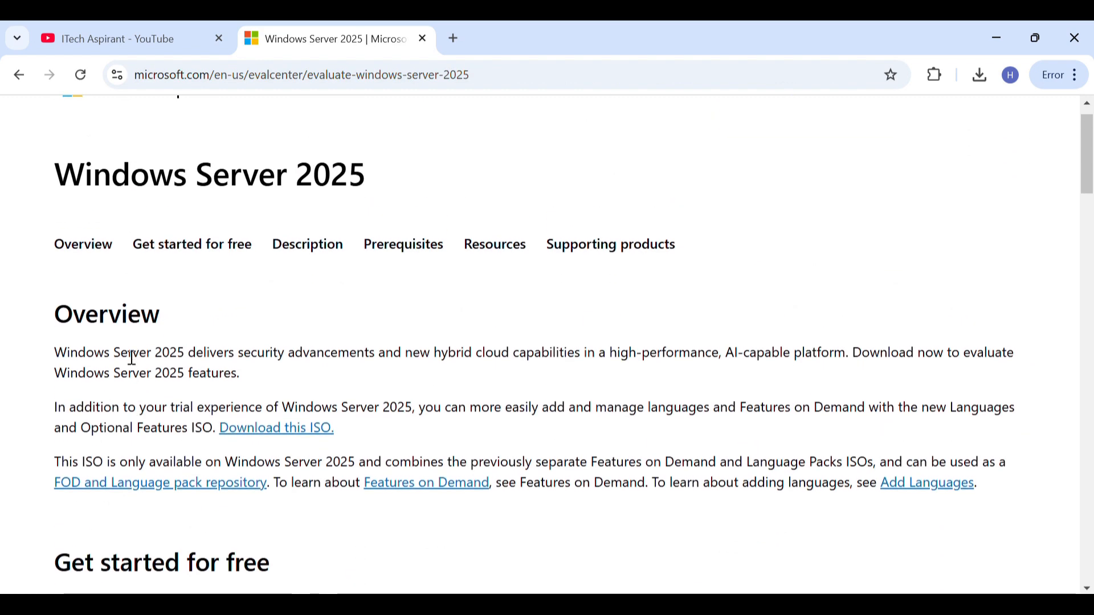
scroll(345, 315, "down", 5)
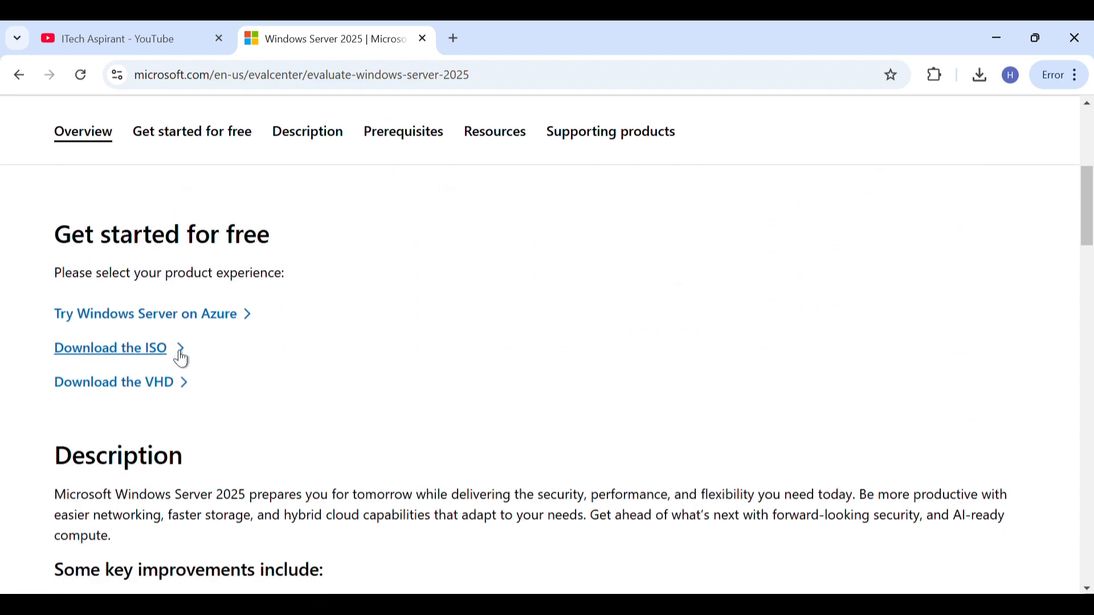
left_click(154, 353)
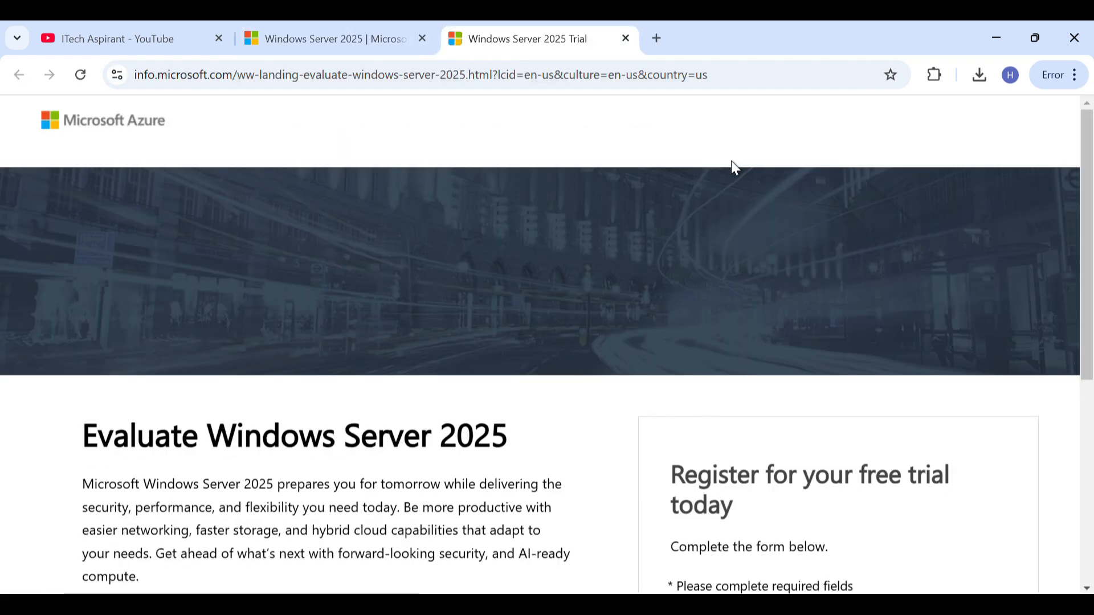
- Review the free trial registration form through to its download option and check the recent downloads for the Windows Server ISO
scroll(732, 162, "down", 3)
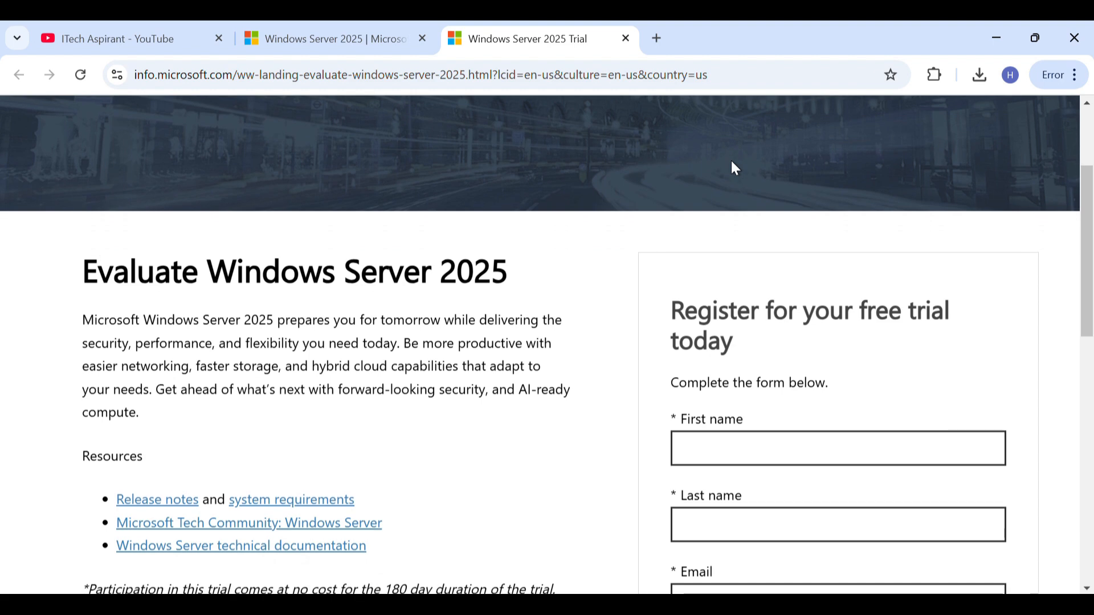
scroll(732, 162, "down", 2)
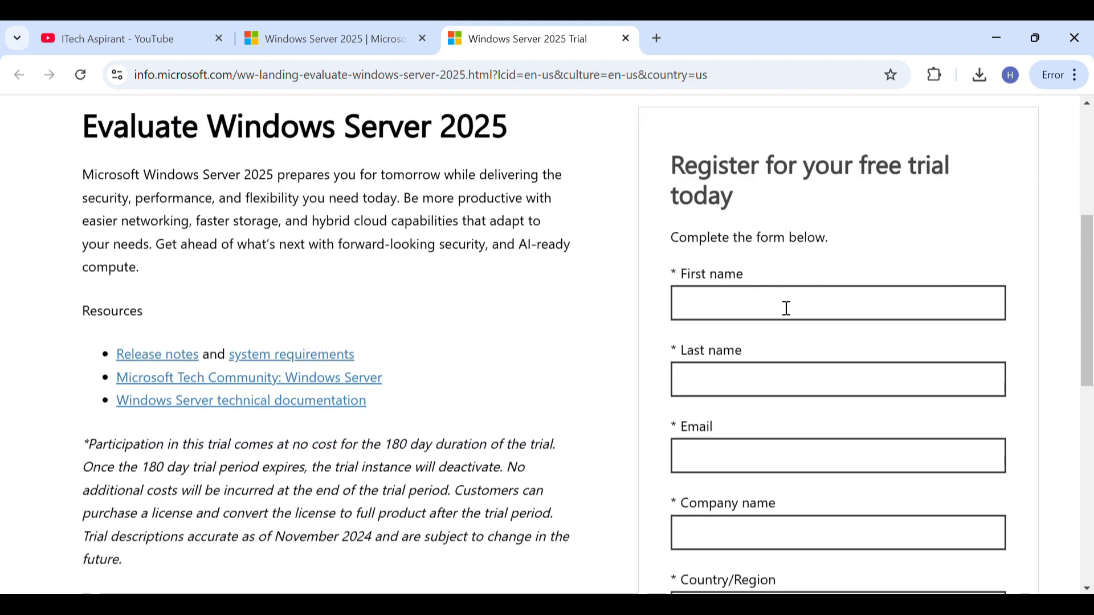
scroll(767, 516, "down", 8)
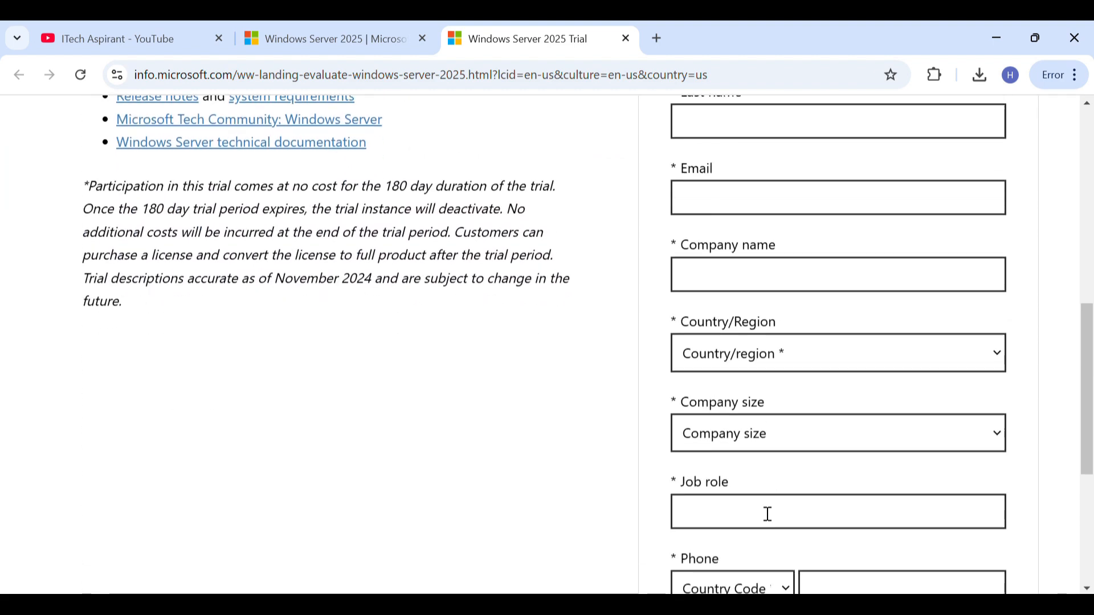
scroll(767, 523, "down", 2)
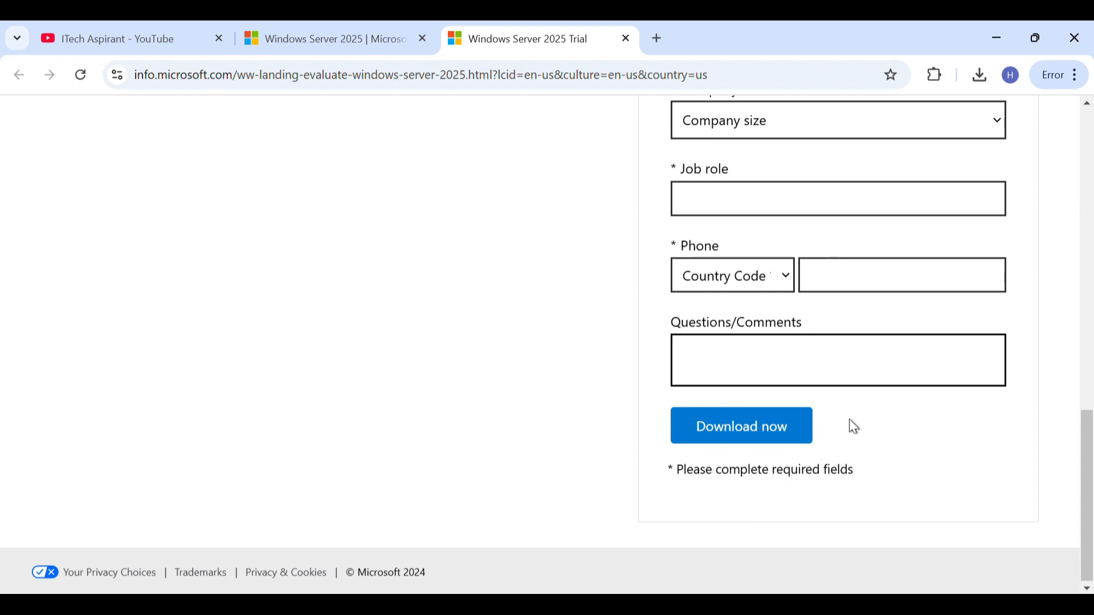
left_click(978, 80)
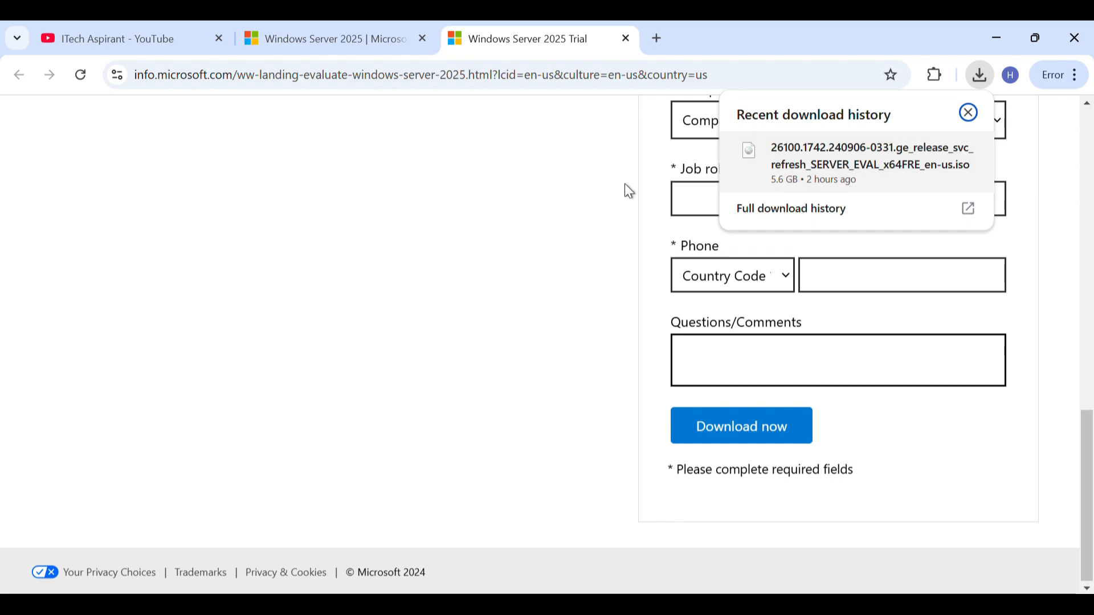
left_click(570, 206)
scroll(571, 207, "up", 10)
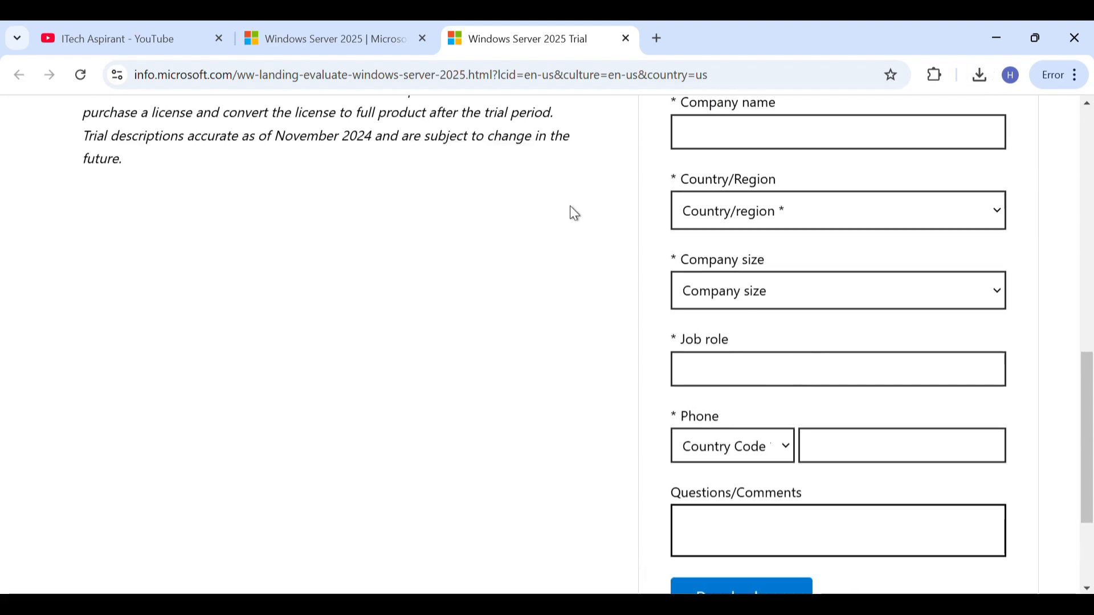
scroll(570, 207, "up", 4)
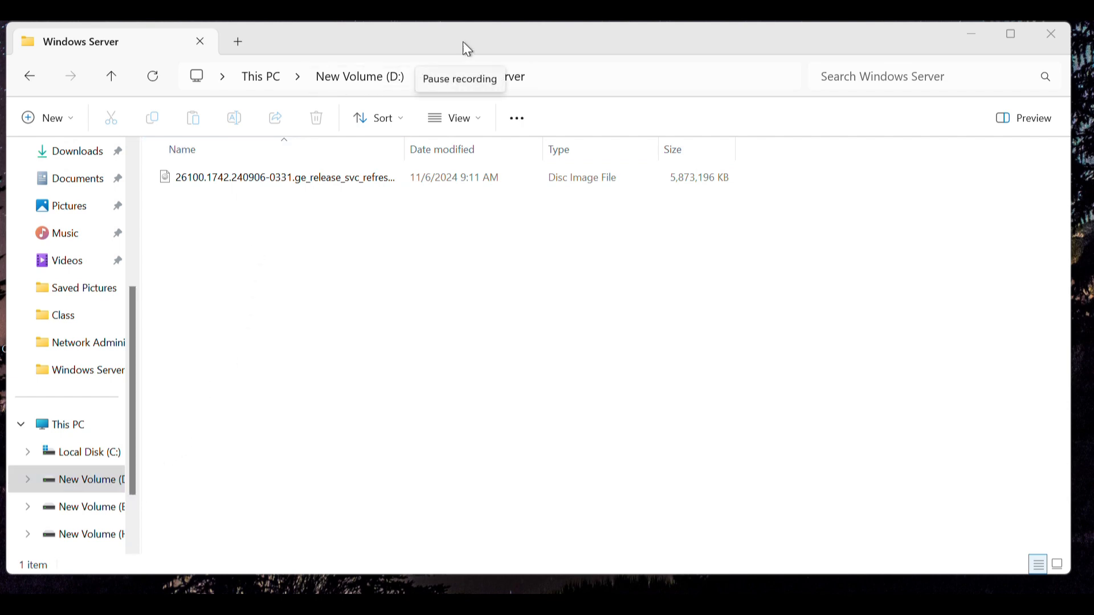
left_click(462, 43)
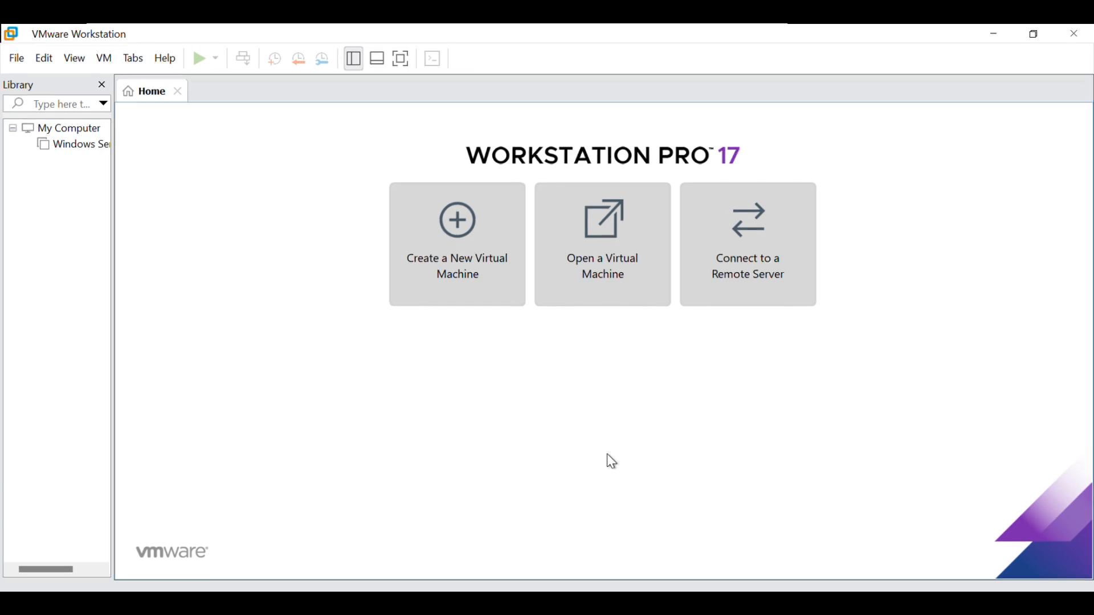
- Start a new virtual machine in VMware Workstation with a blank hard disk and no installer media
left_click(472, 228)
left_click(638, 476)
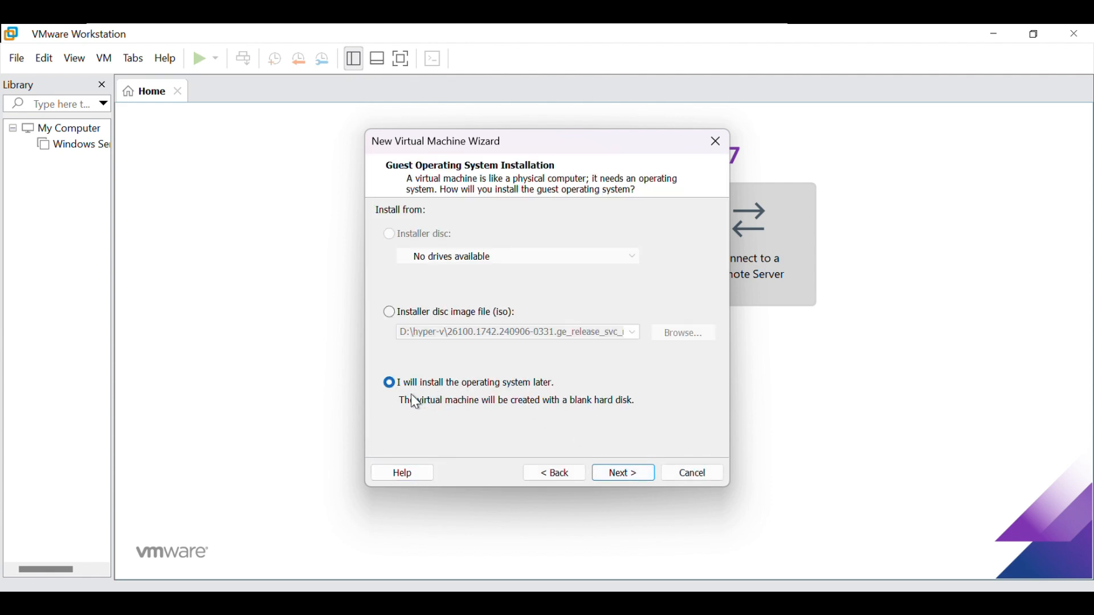
left_click(624, 477)
- Set the guest operating system version to Windows Server 2025 and continue to naming the virtual machine
left_click(523, 317)
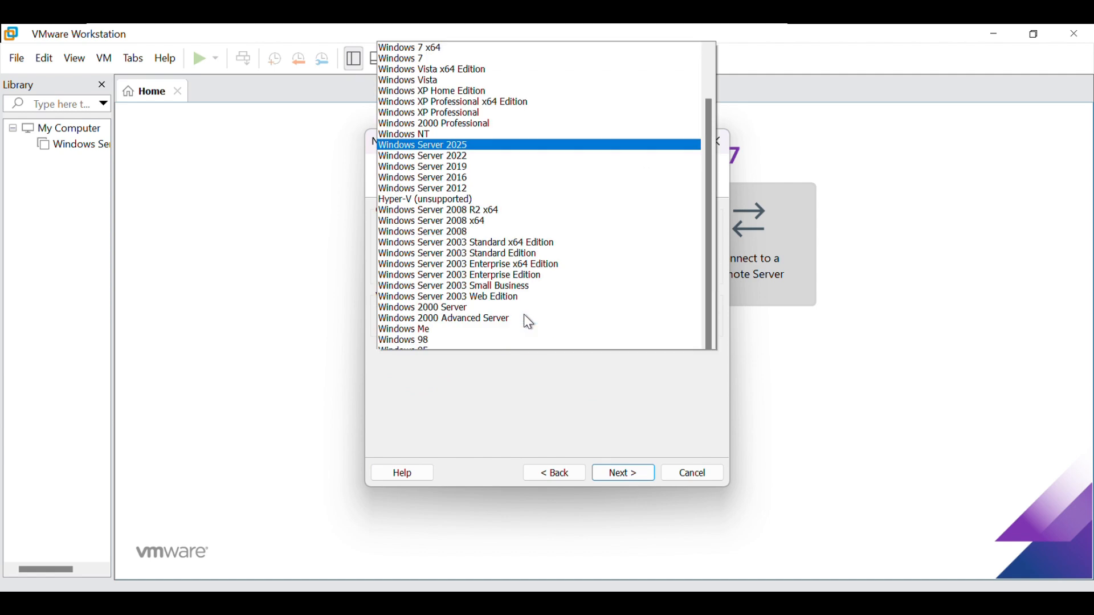
left_click(498, 128)
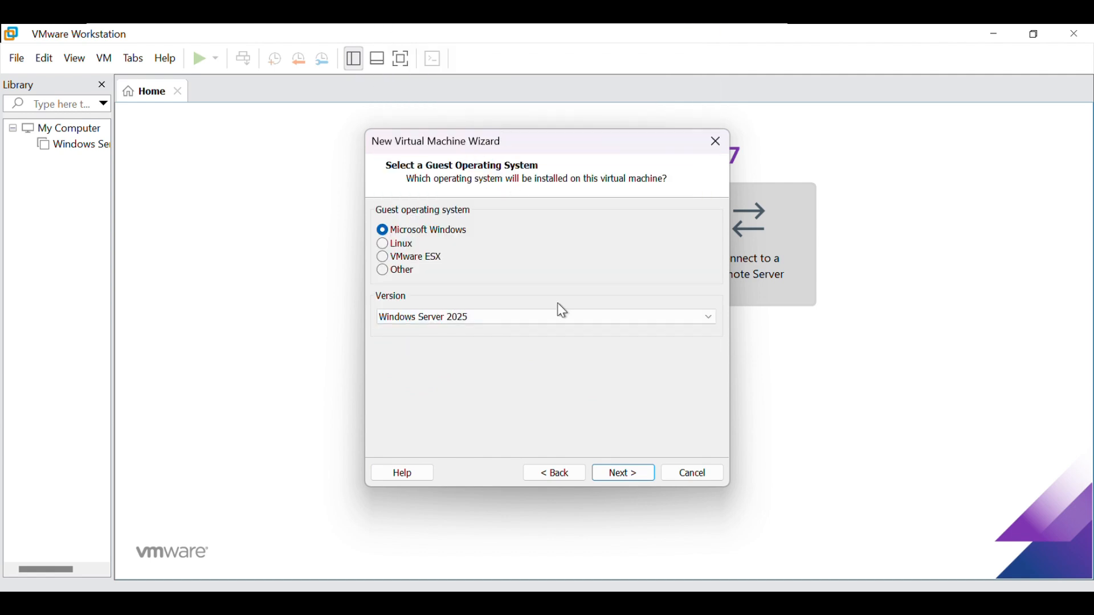
left_click(624, 473)
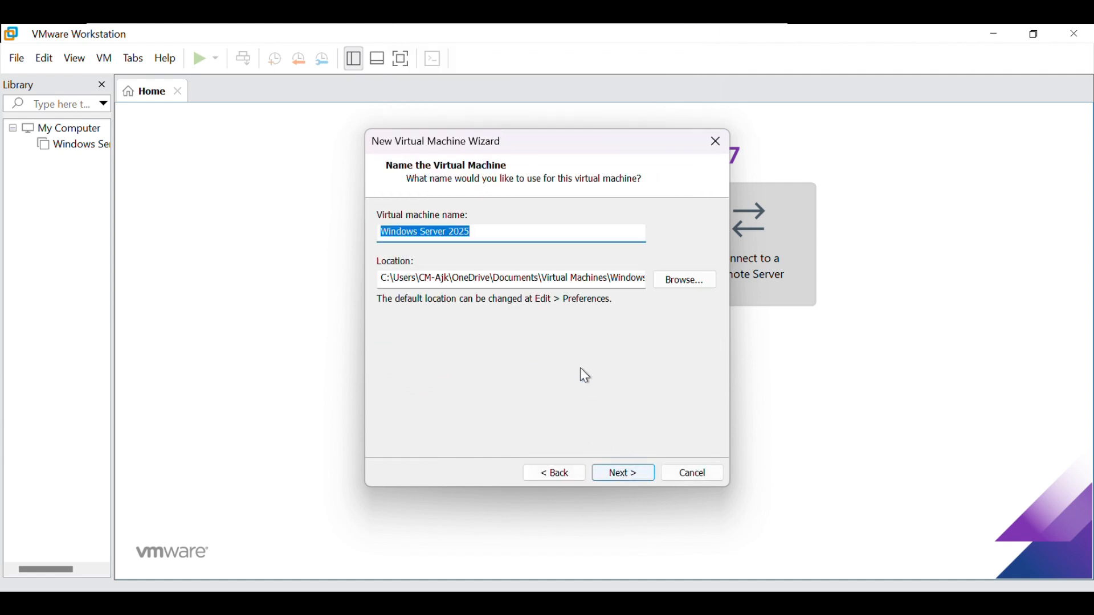
- Browse for the virtual machine's location and expand New Volume (D:) under This PC
left_click(681, 280)
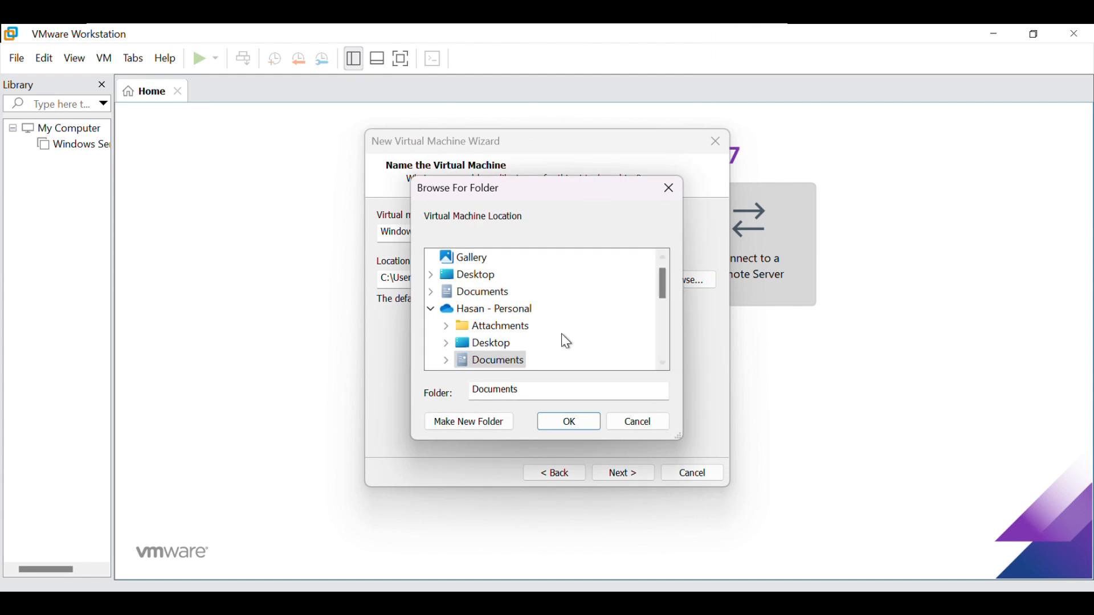
scroll(518, 329, "down", 5)
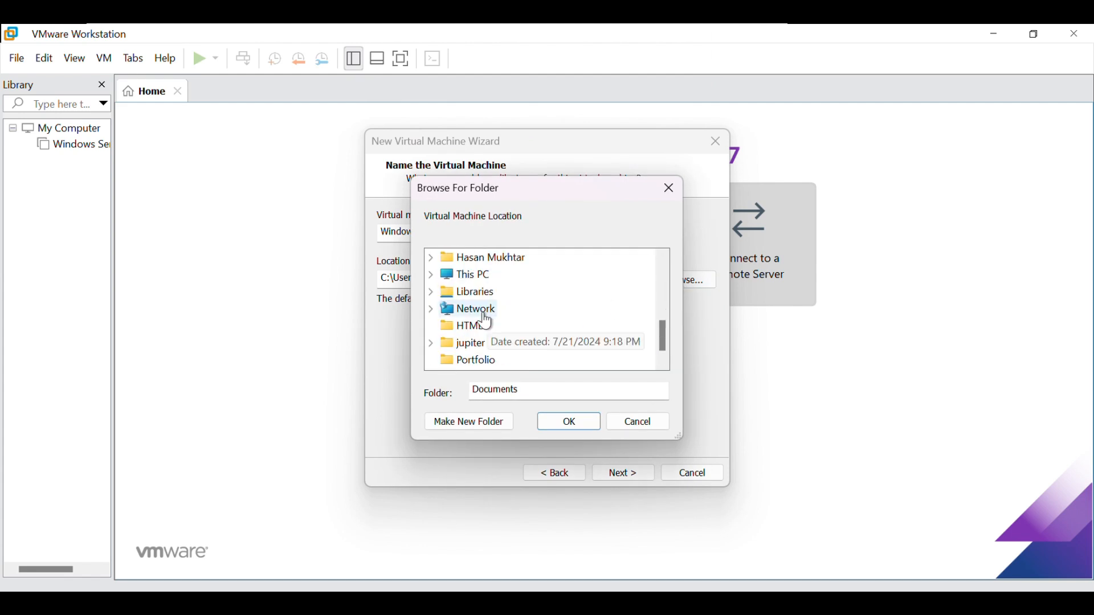
left_click(468, 278)
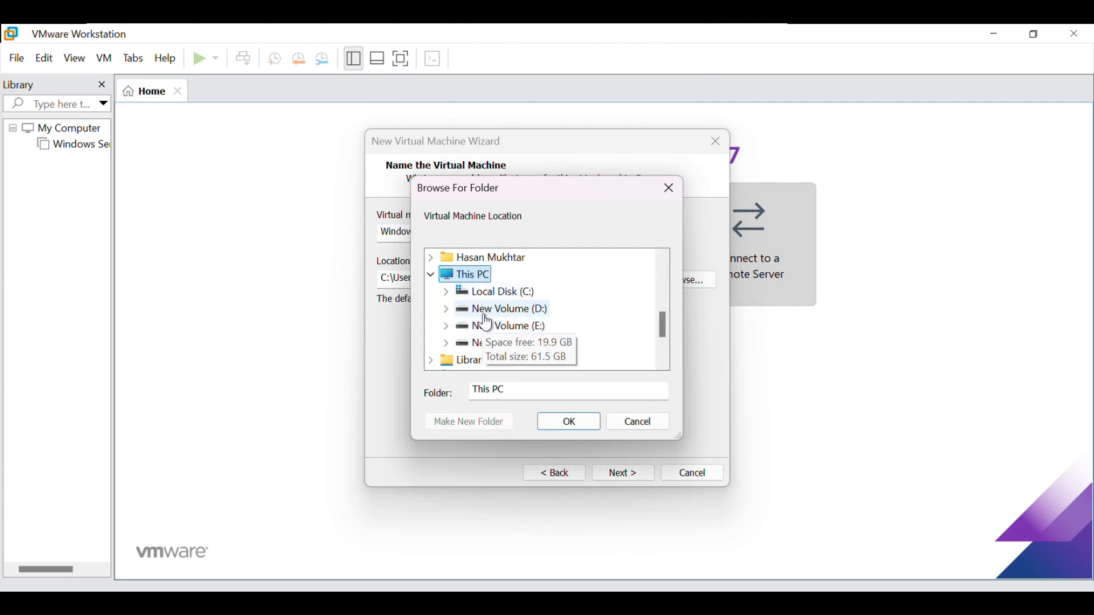
left_click(484, 312)
- Create a folder named "windows server 5" inside Program Files and accept it as the virtual machine's location
right_click(520, 329)
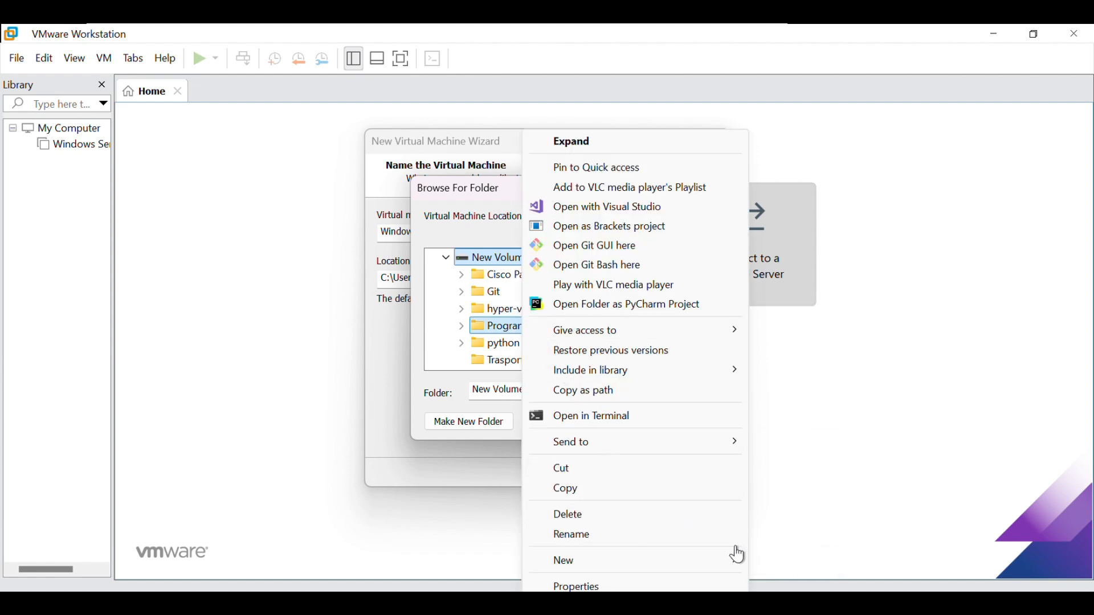
mouse_move(734, 555)
left_click(766, 566)
type("wi")
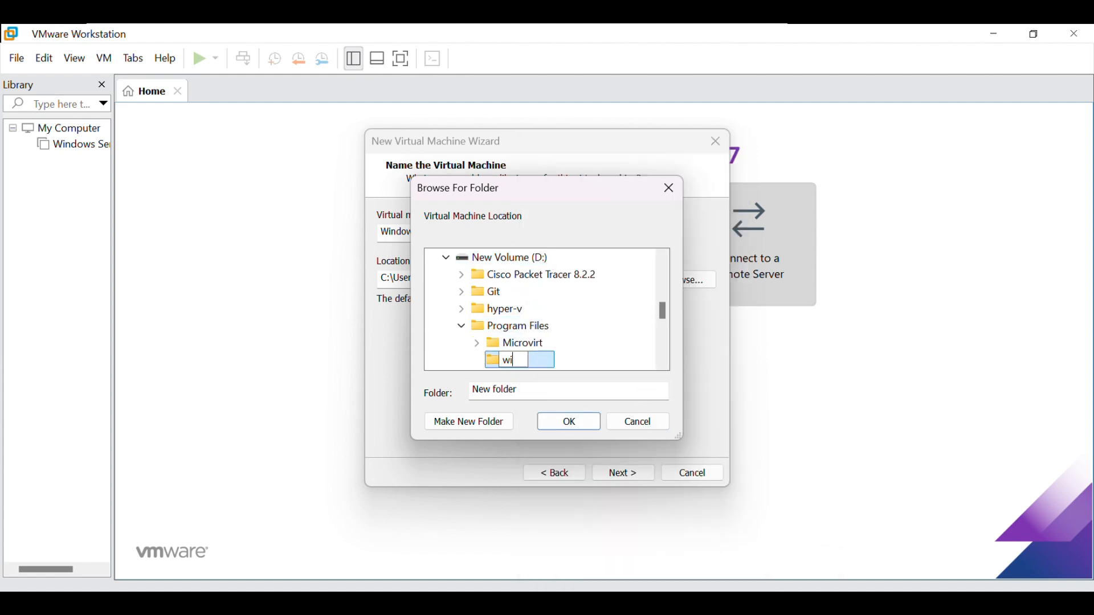
type("ndows ser")
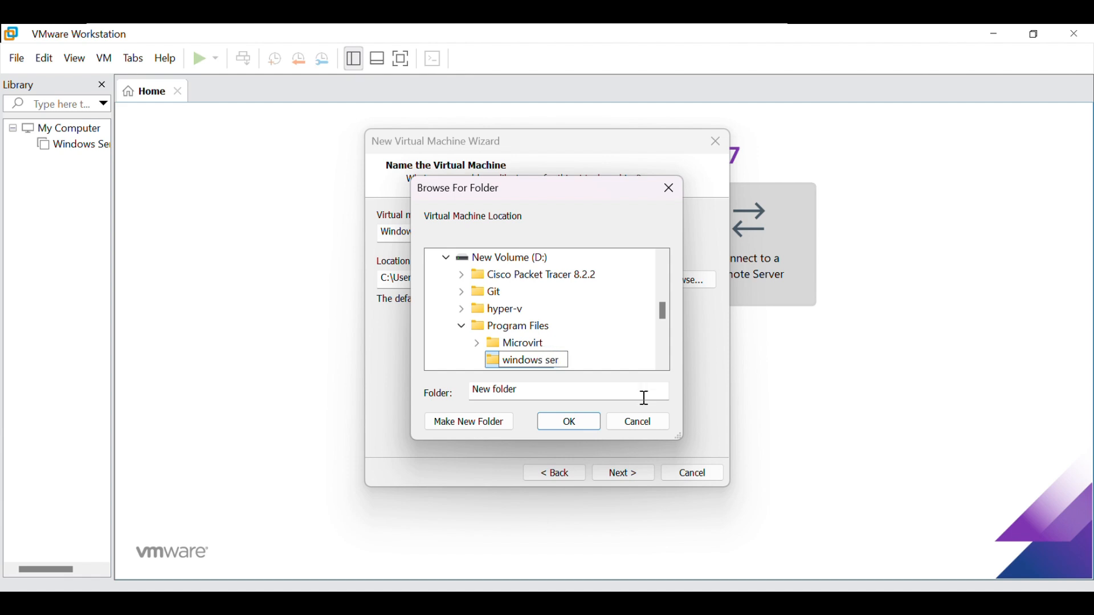
type("ver 5")
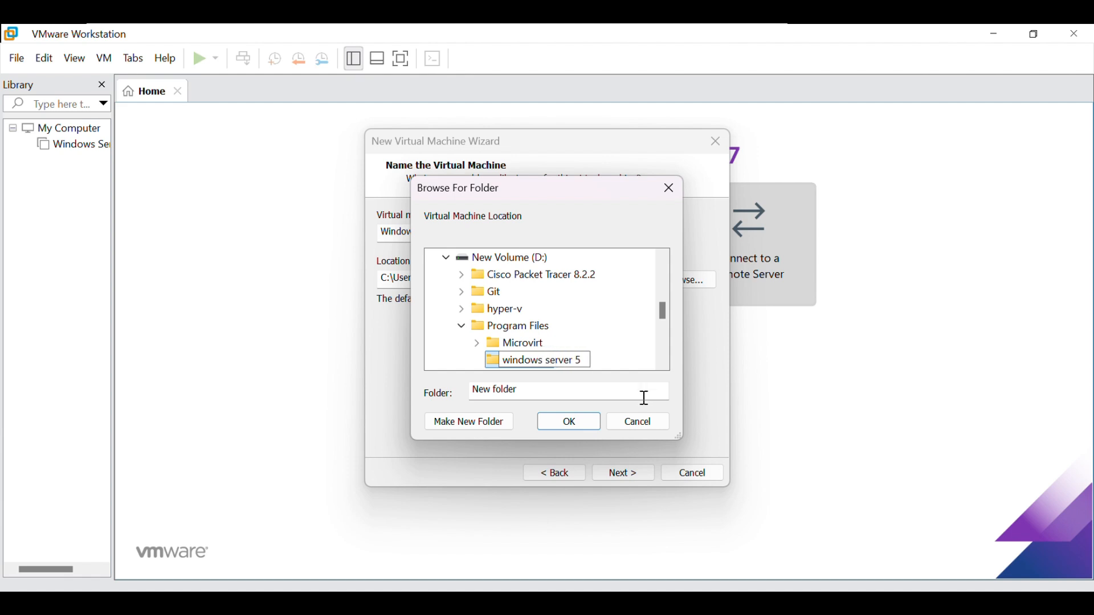
left_click(589, 417)
left_click(644, 474)
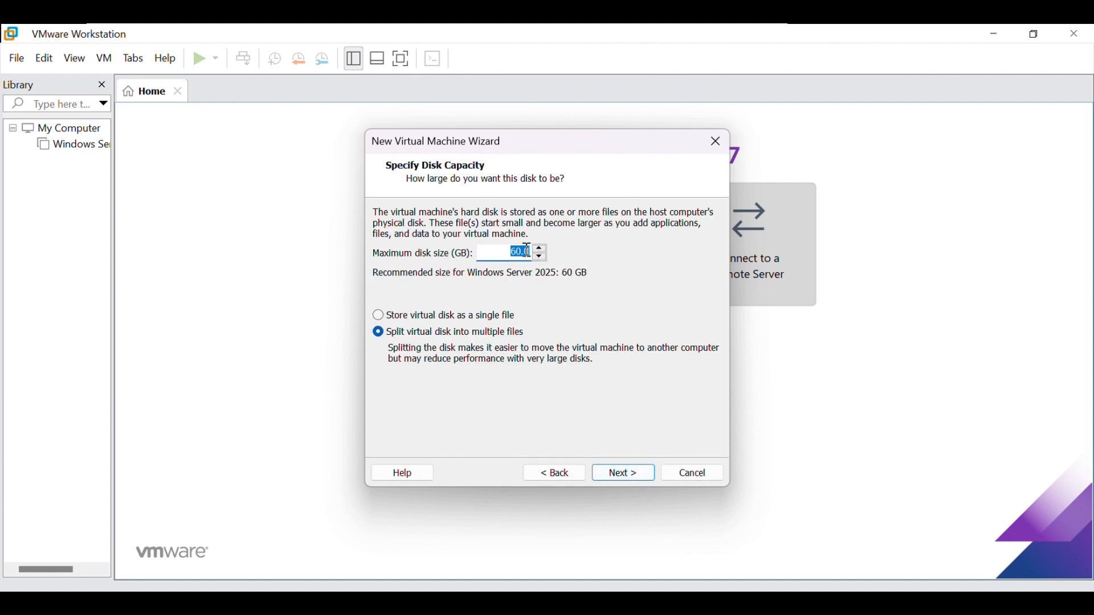
- Set the virtual machine's maximum disk size to 25 GB, keeping the disk split into multiple files
type("20")
type("5.")
left_click(619, 474)
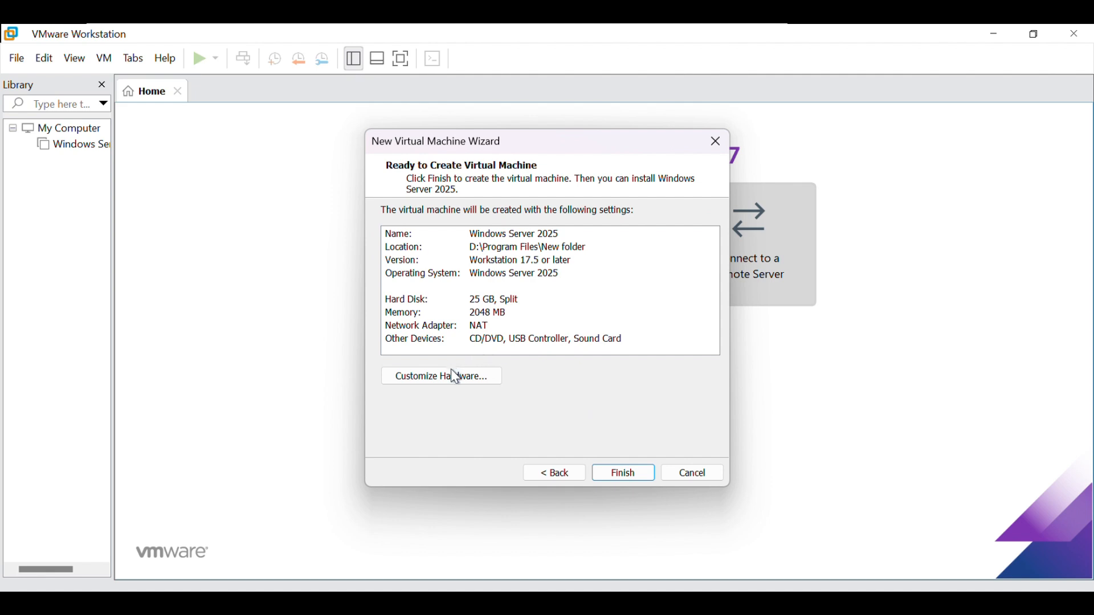
- Customize the virtual machine's hardware with 3328 MB of memory and 2 processors
left_click(456, 378)
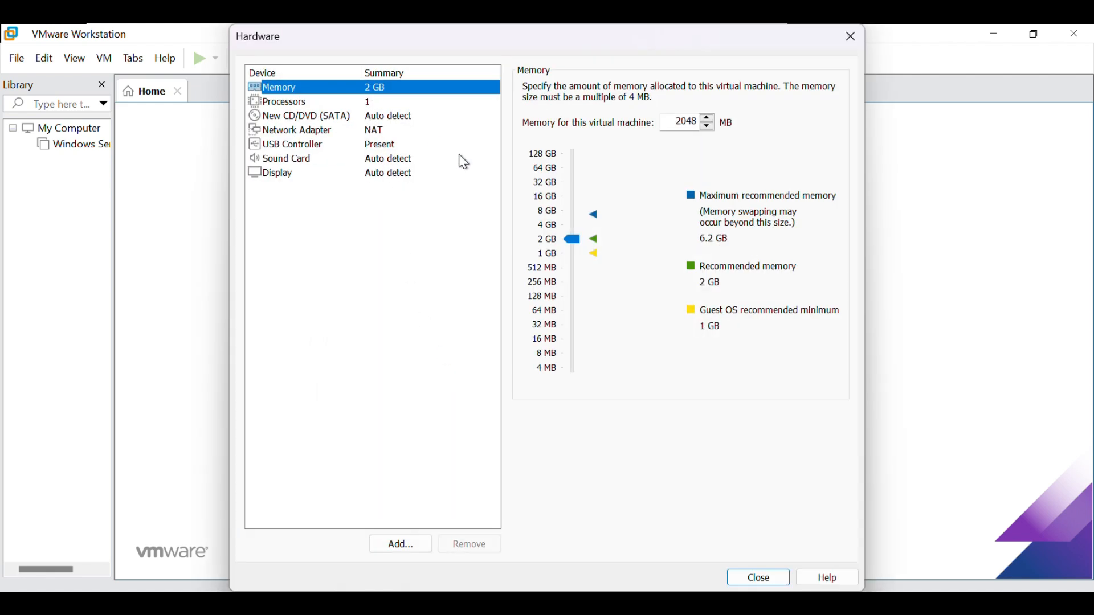
left_click_drag(572, 239, 571, 230)
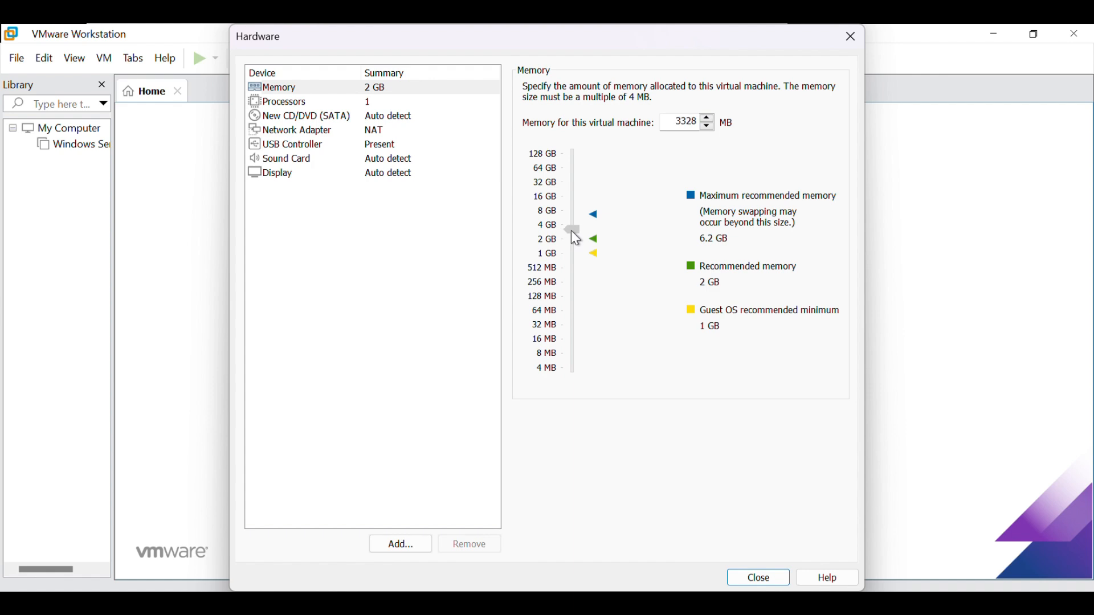
left_click(393, 101)
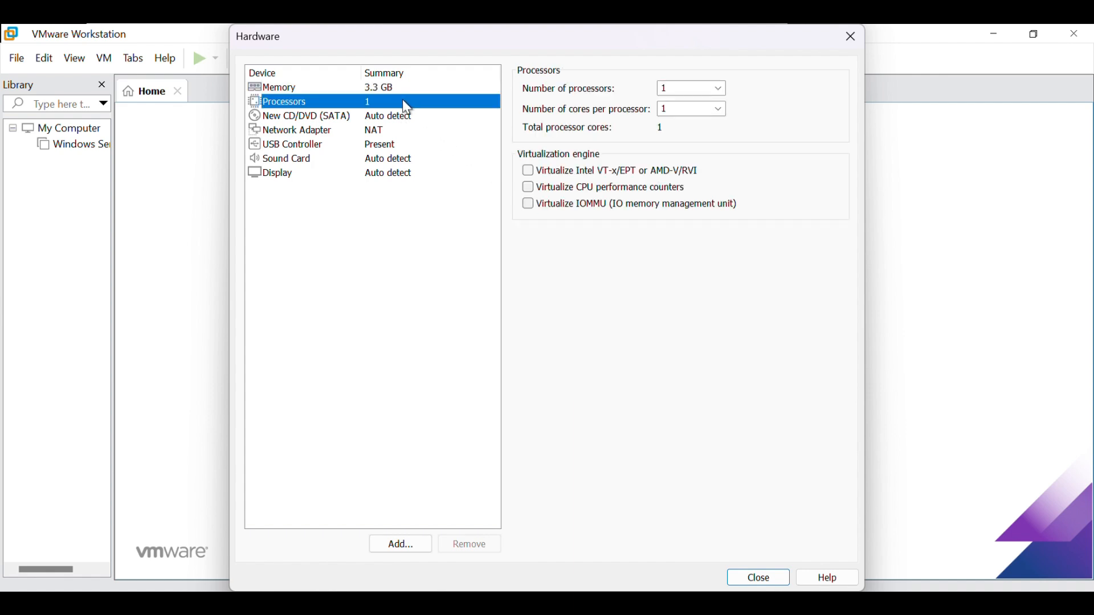
left_click(720, 89)
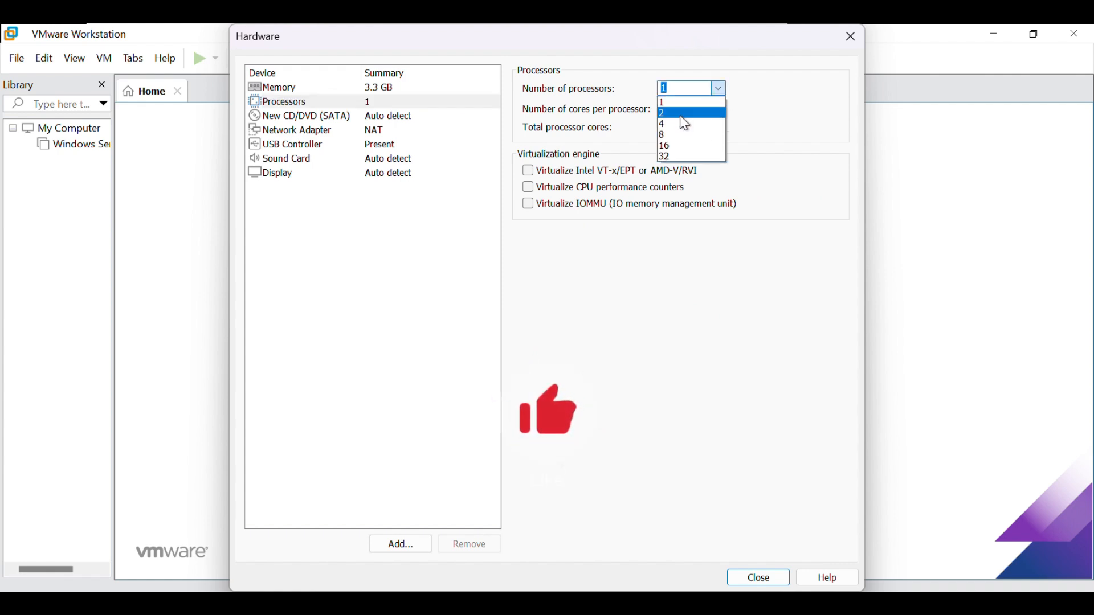
left_click(679, 114)
- Attach the 26100.1742.240906-0331 ISO image from the hyper-v folder to the virtual machine's CD/DVD drive and close the hardware settings
left_click(409, 117)
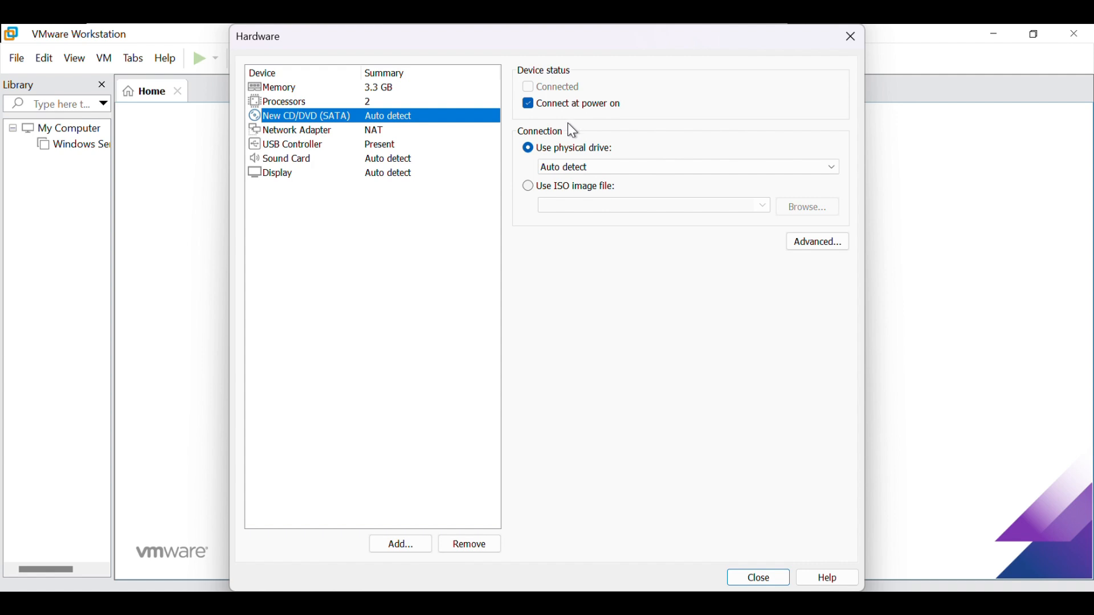
left_click(527, 187)
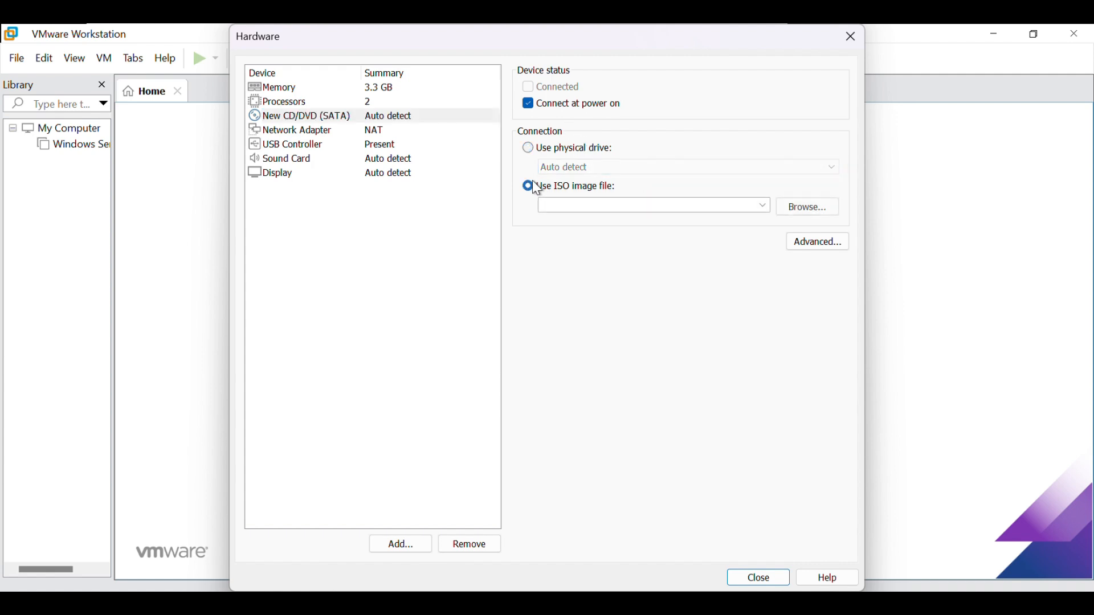
left_click(793, 208)
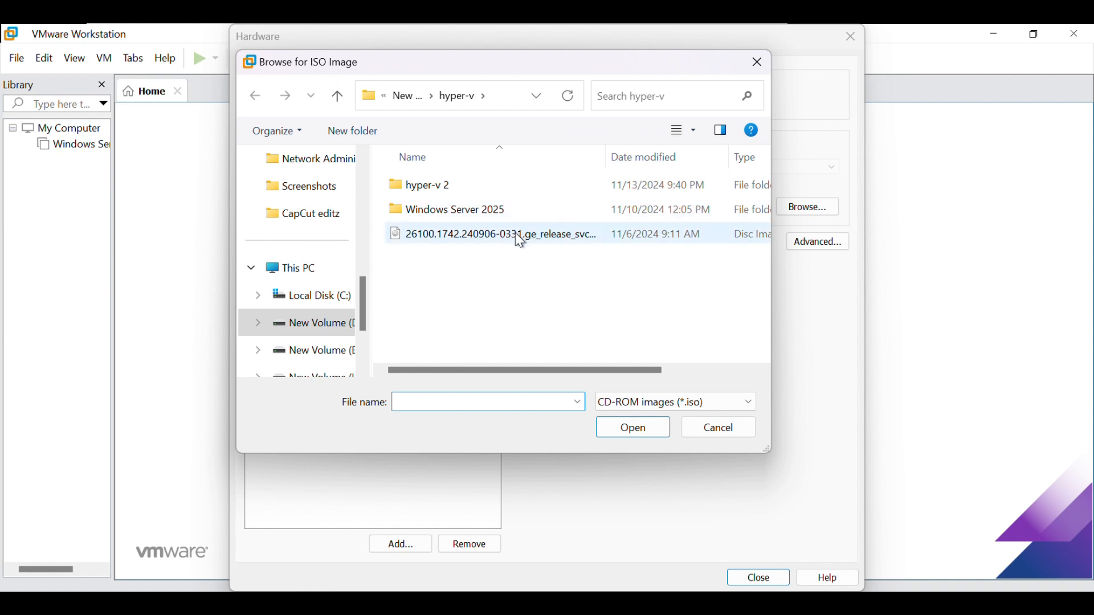
left_click(511, 233)
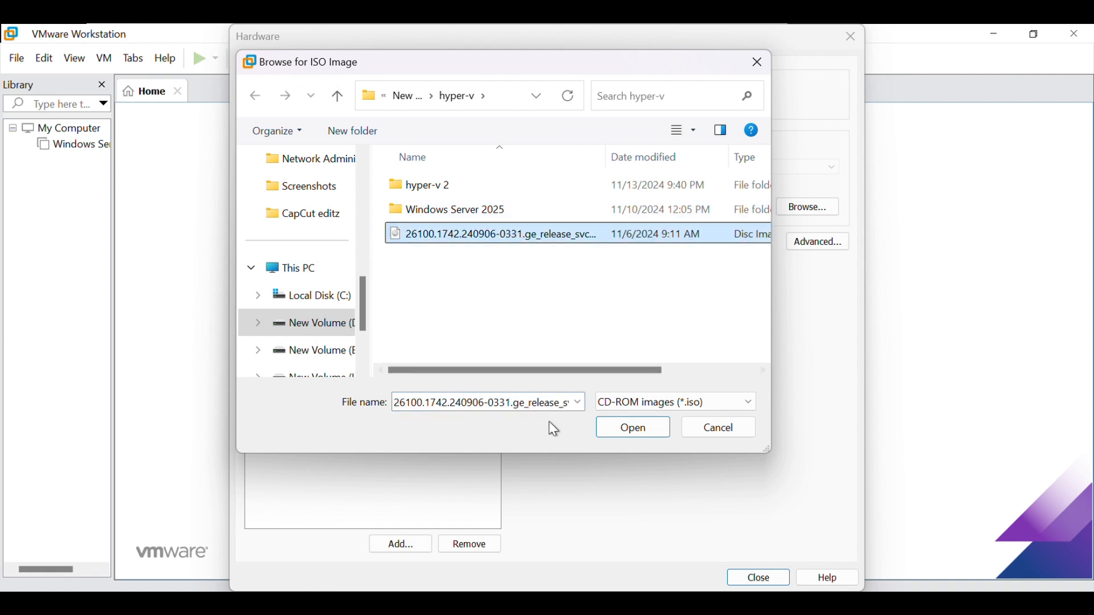
left_click(636, 432)
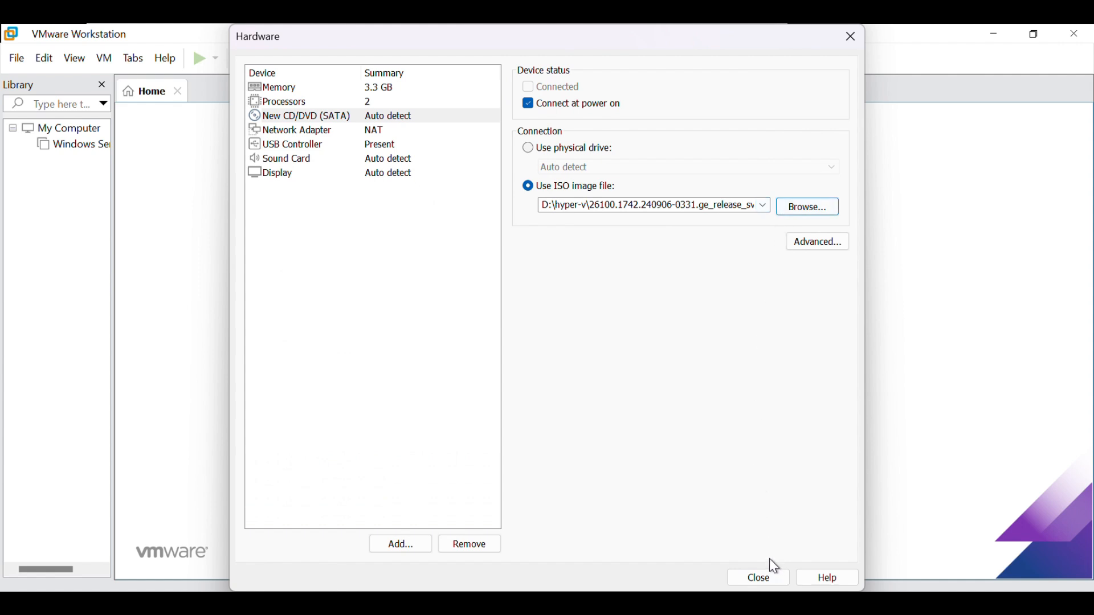
left_click(759, 576)
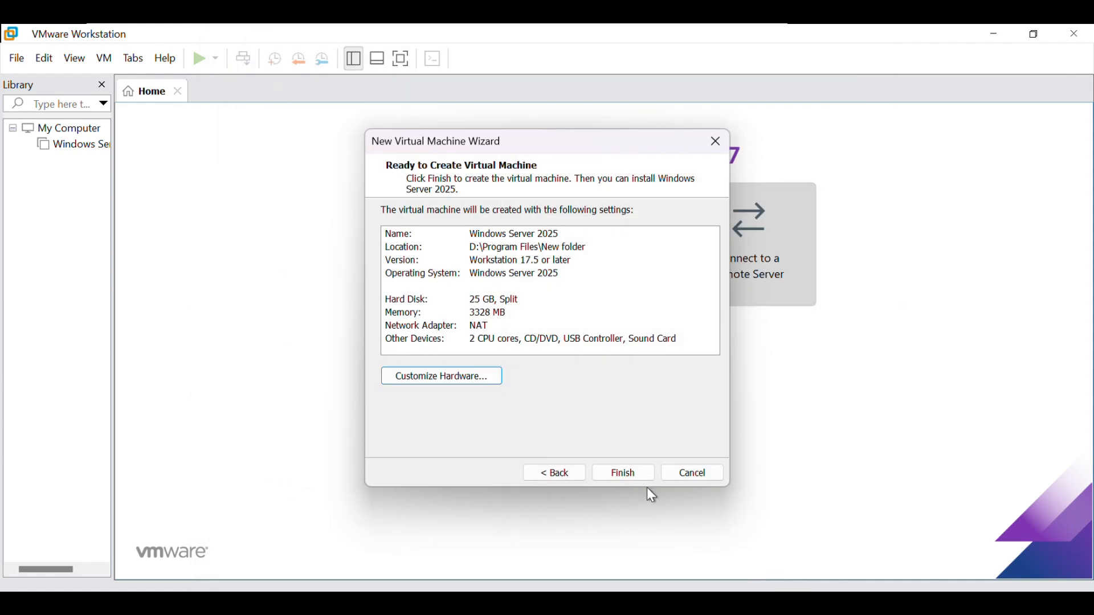
- Finish creating the Windows Server 2025 virtual machine and power it on, dismissing the side channel mitigations hint
left_click(607, 472)
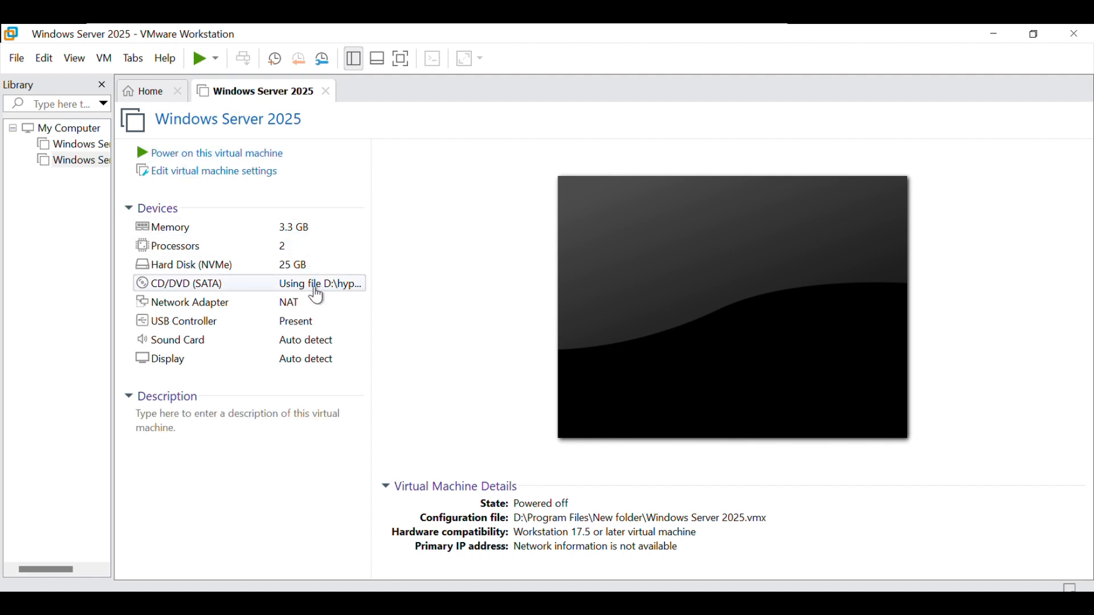
left_click(240, 160)
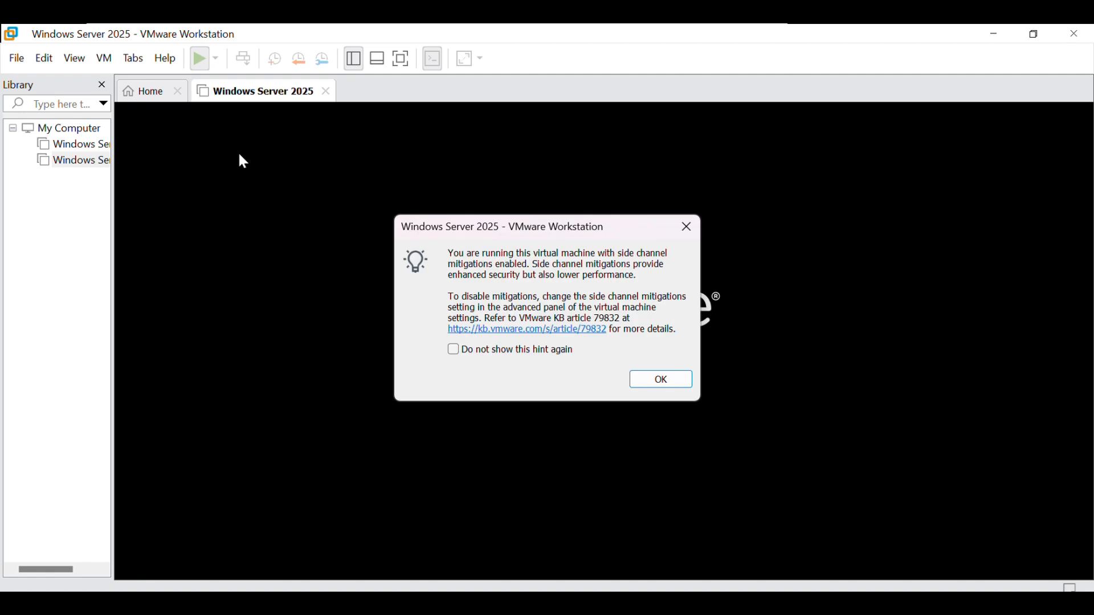
left_click(645, 379)
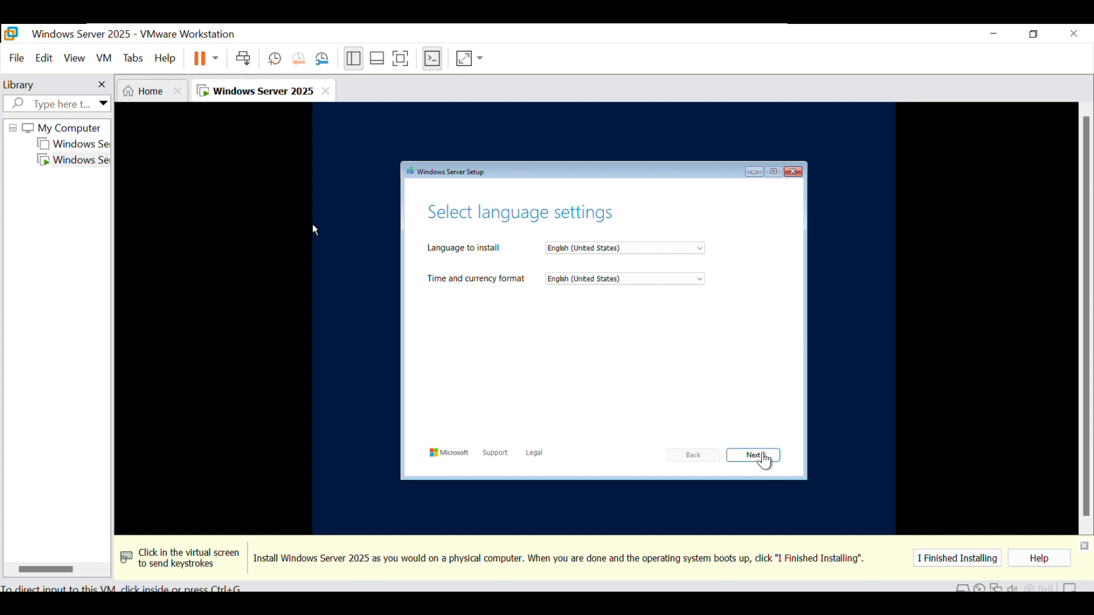
- Accept English (United States) as the installation language and the time and currency format in Windows Server Setup
left_click(767, 457)
left_click(767, 457)
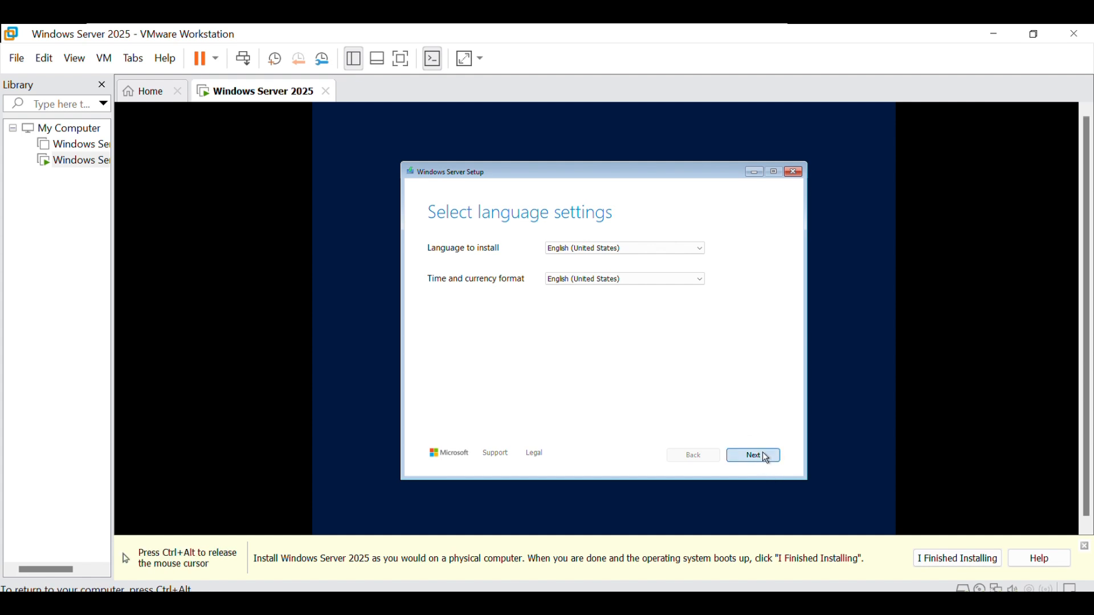
left_click(767, 457)
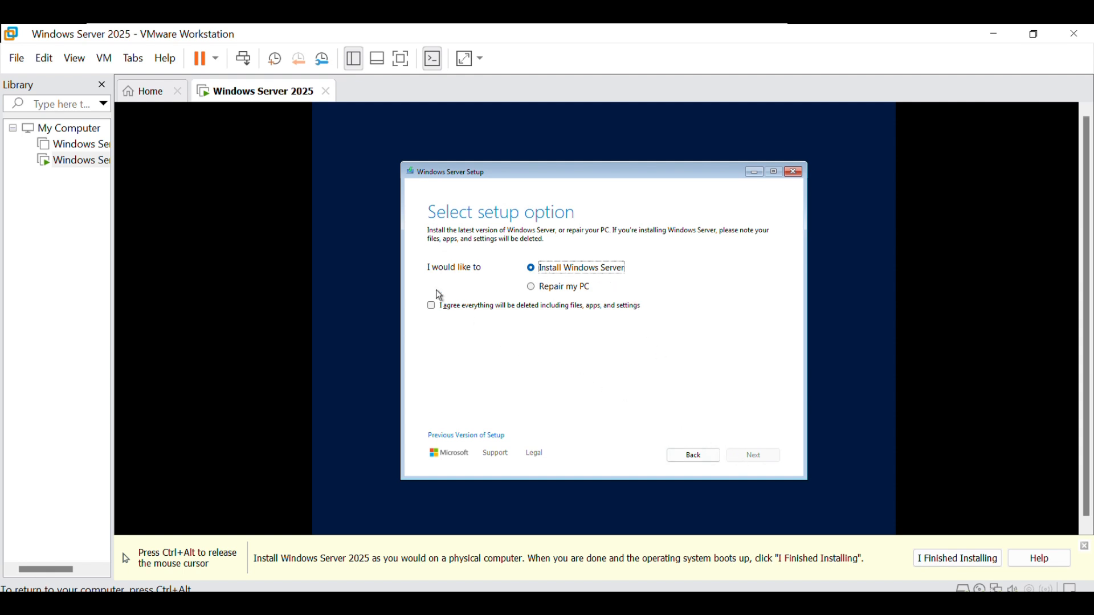
- Choose Install Windows Server with deletion of everything agreed, using the Windows Server 2025 Standard Evaluation (Desktop Experience) image
left_click(434, 309)
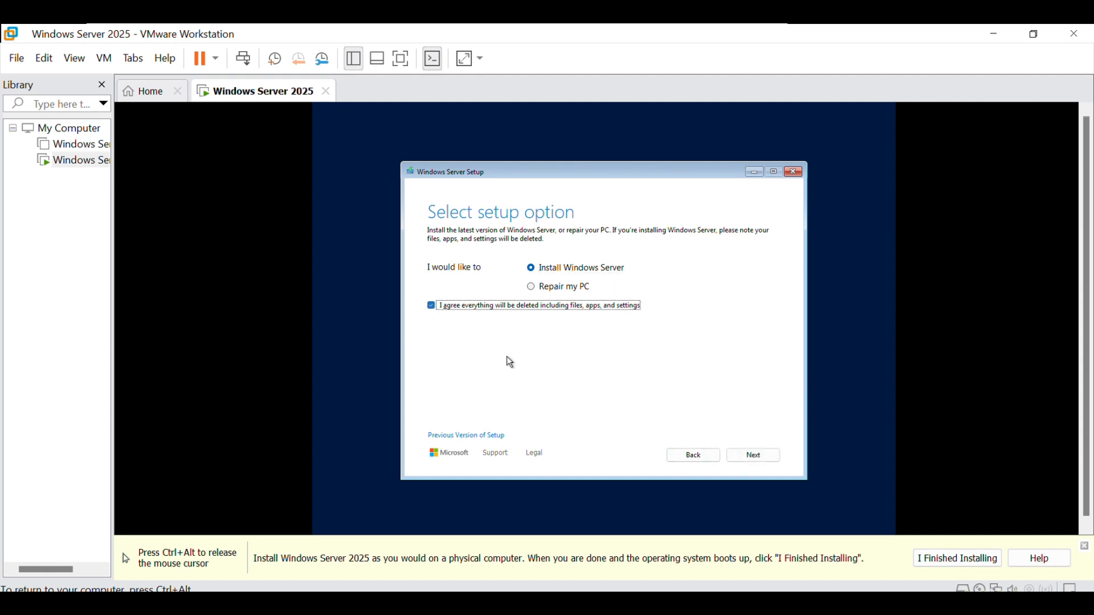
left_click(761, 459)
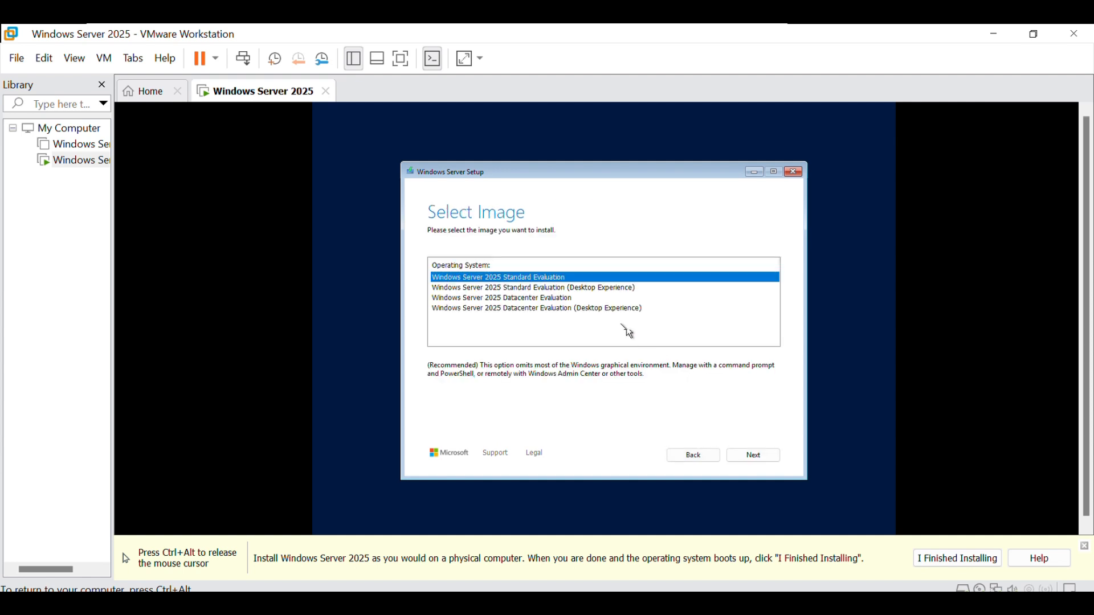
left_click(592, 288)
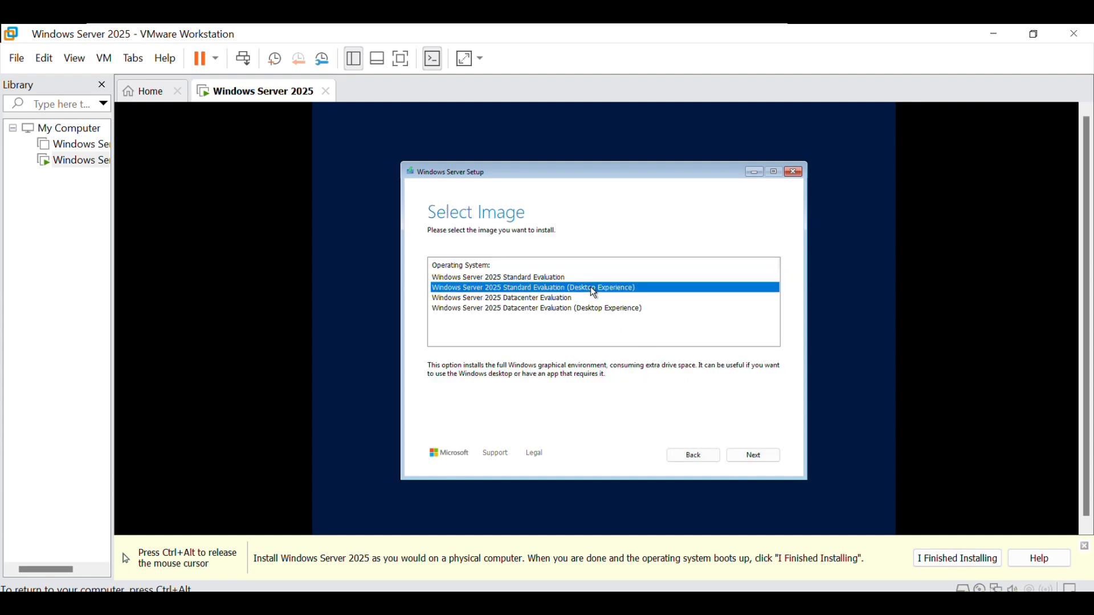
left_click(753, 455)
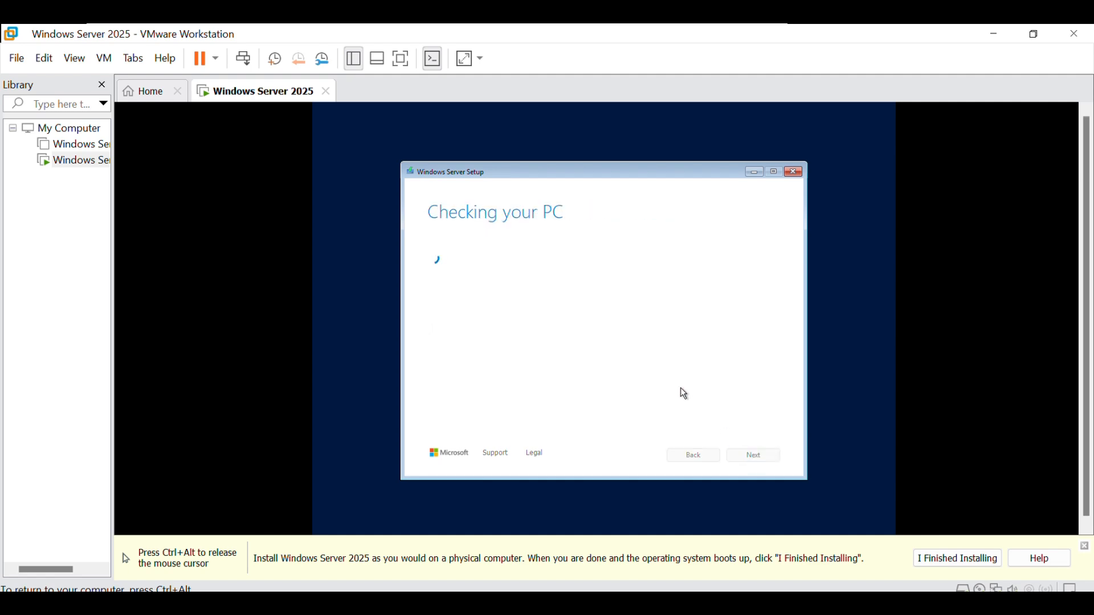
- Accept the license terms and start installing Windows Server on the unallocated space of Disk 0
scroll(680, 388, "down", 5)
scroll(680, 387, "down", 6)
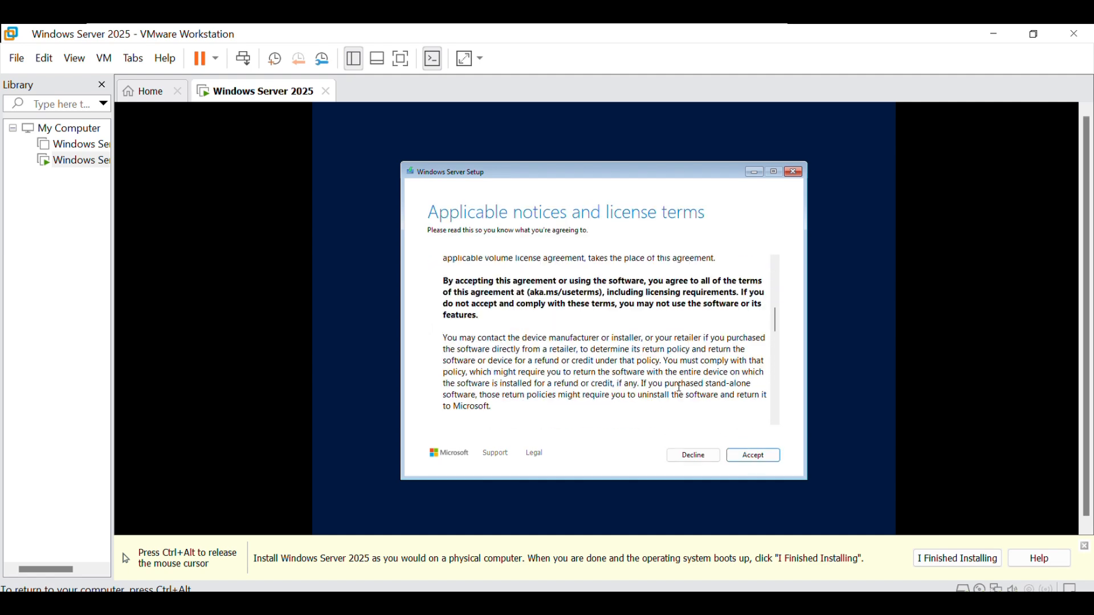
left_click(754, 456)
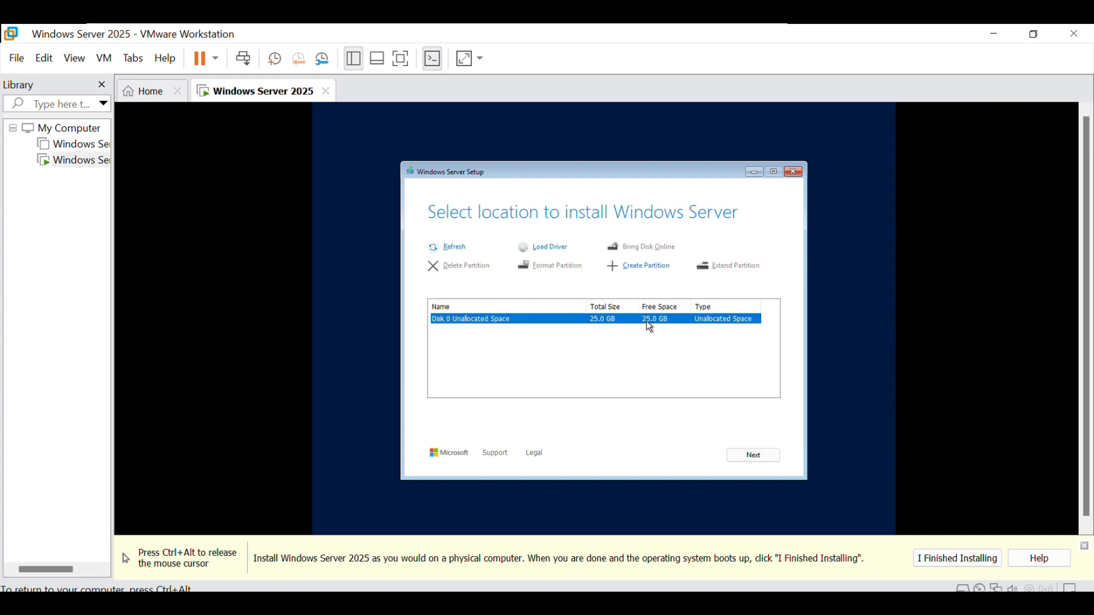
left_click(748, 458)
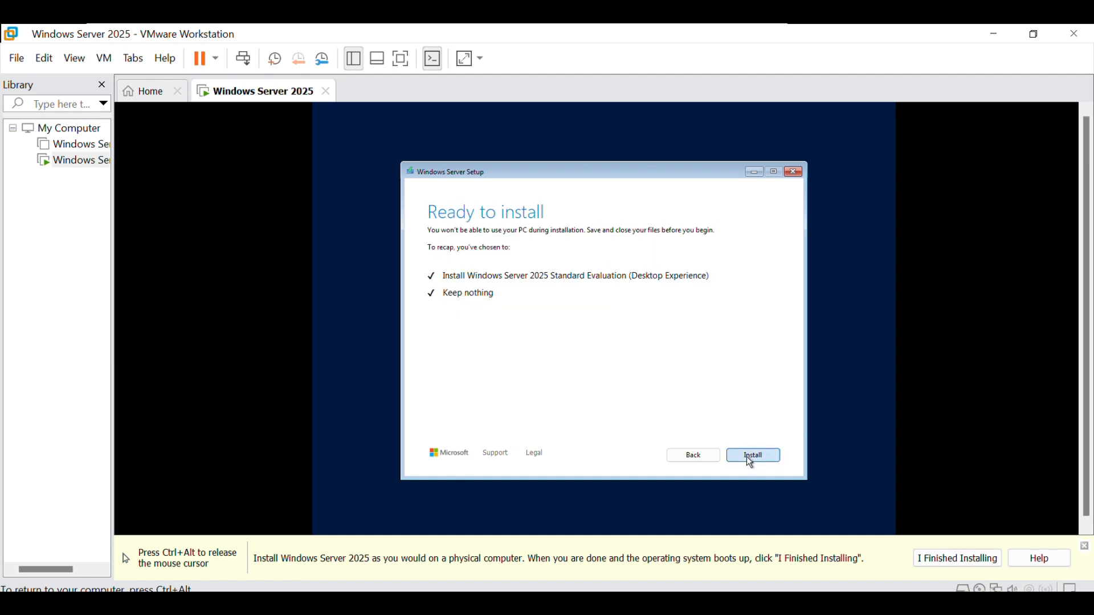
left_click(747, 456)
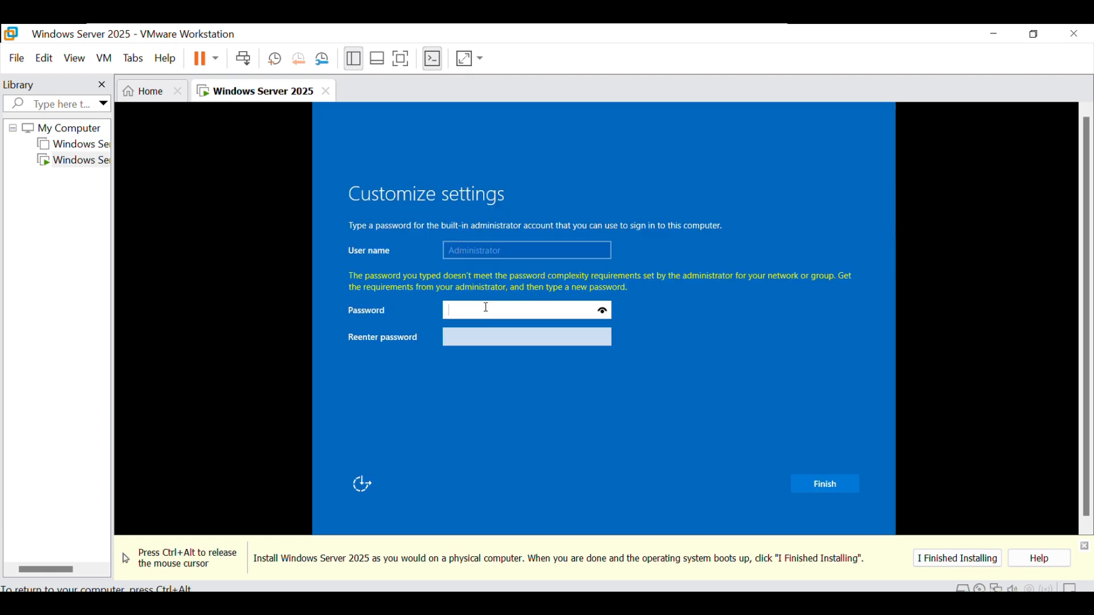
- Enter and re-enter a new password for the built-in Administrator account and finish customizing the settings
type("••••")
left_click(502, 337)
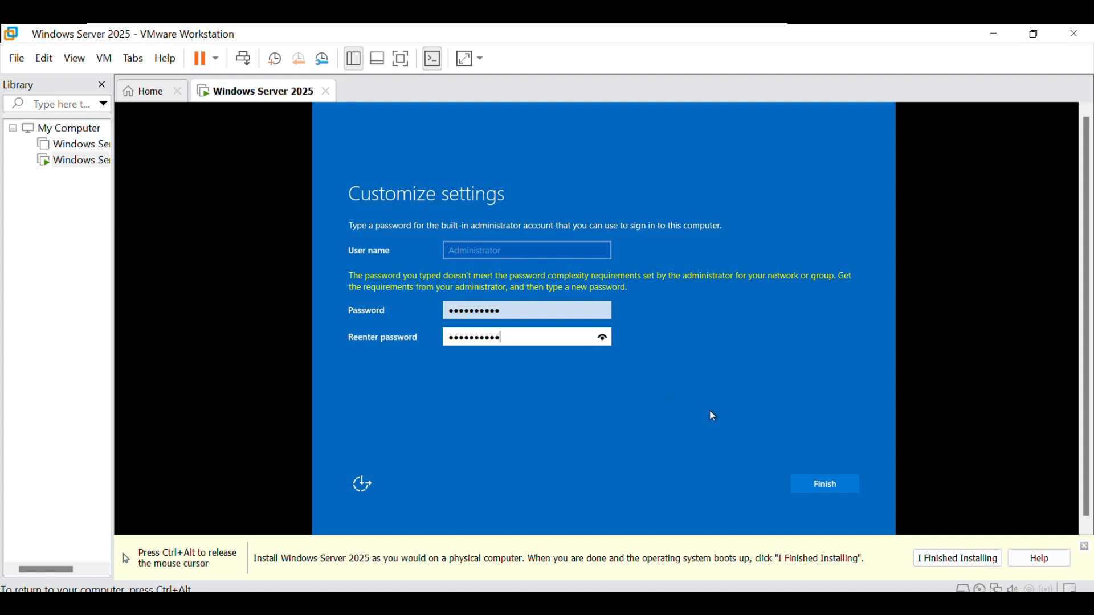
left_click(814, 481)
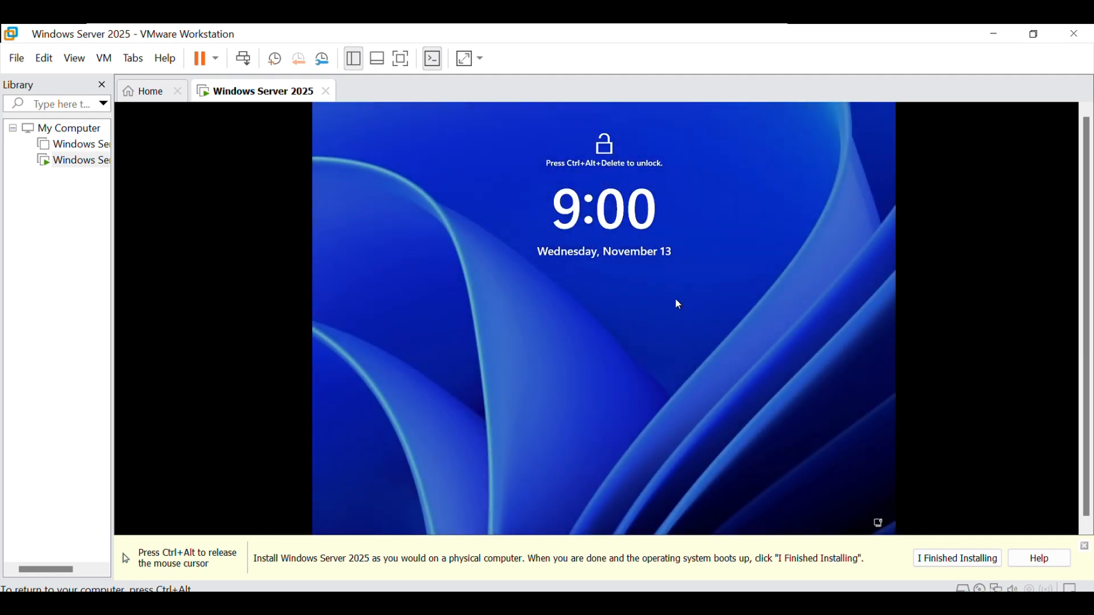
- Unlock the server and sign in as Administrator with the account password
key("ctrl+alt+Delete")
type("****")
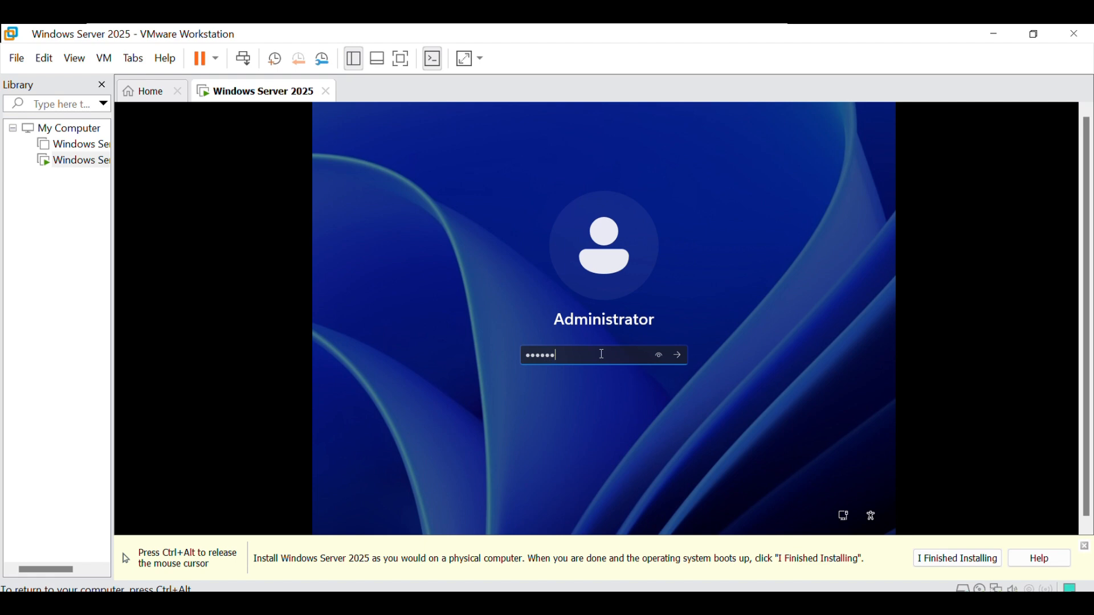
key("Return")
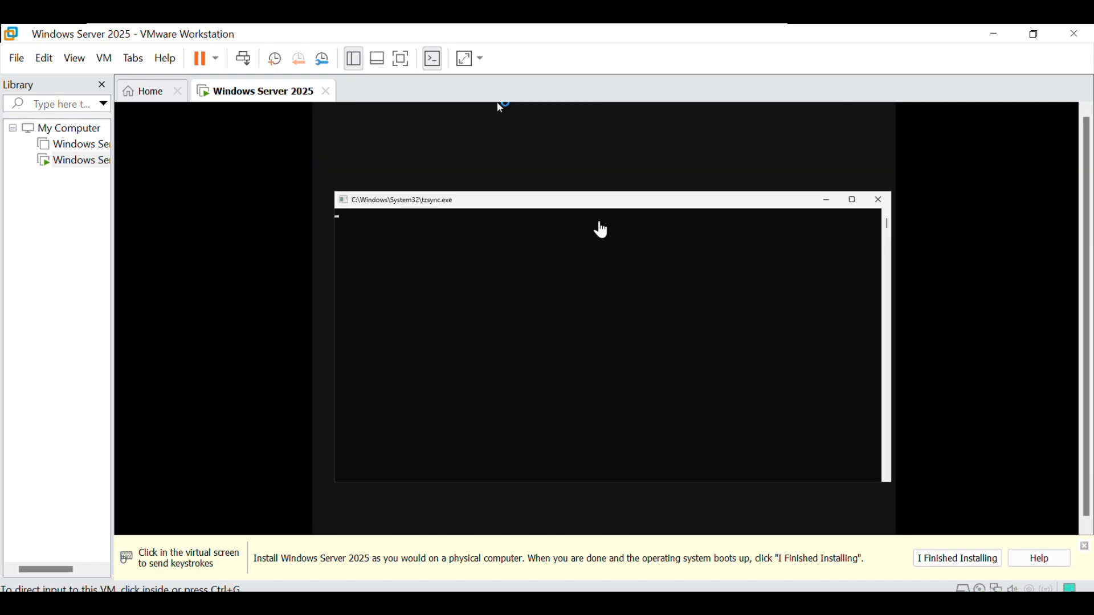
- Accept sending optional diagnostic data to Microsoft and dismiss Server Manager's Windows Admin Center and Azure Arc message
scroll(776, 398, "down", 5)
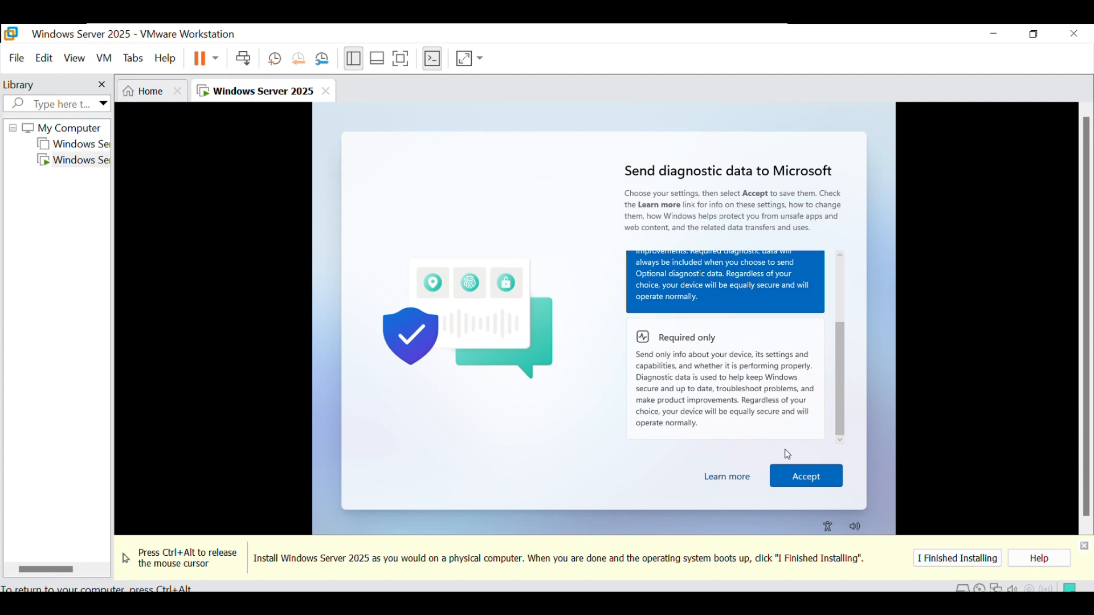
left_click(797, 477)
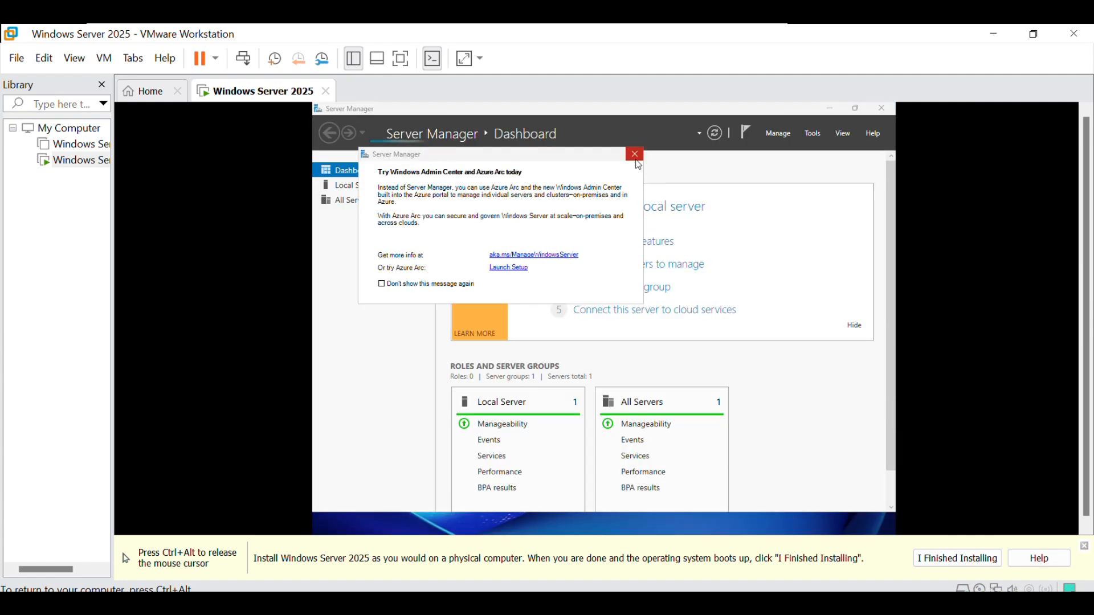
left_click(637, 161)
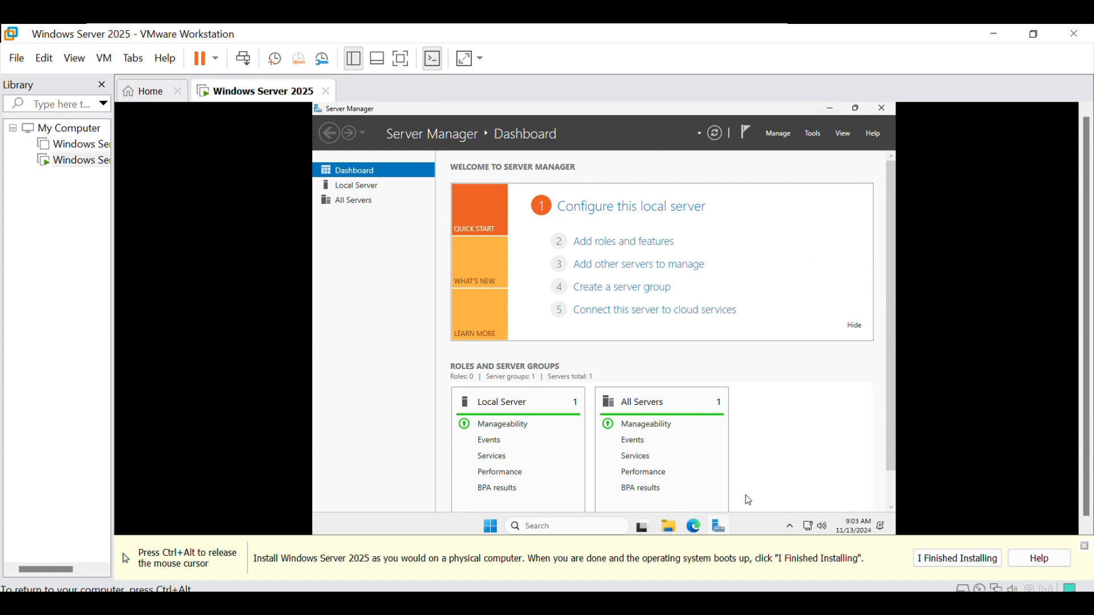
- Look over the Server Manager dashboard and minimize its window to reach the desktop
scroll(713, 375, "down", 1)
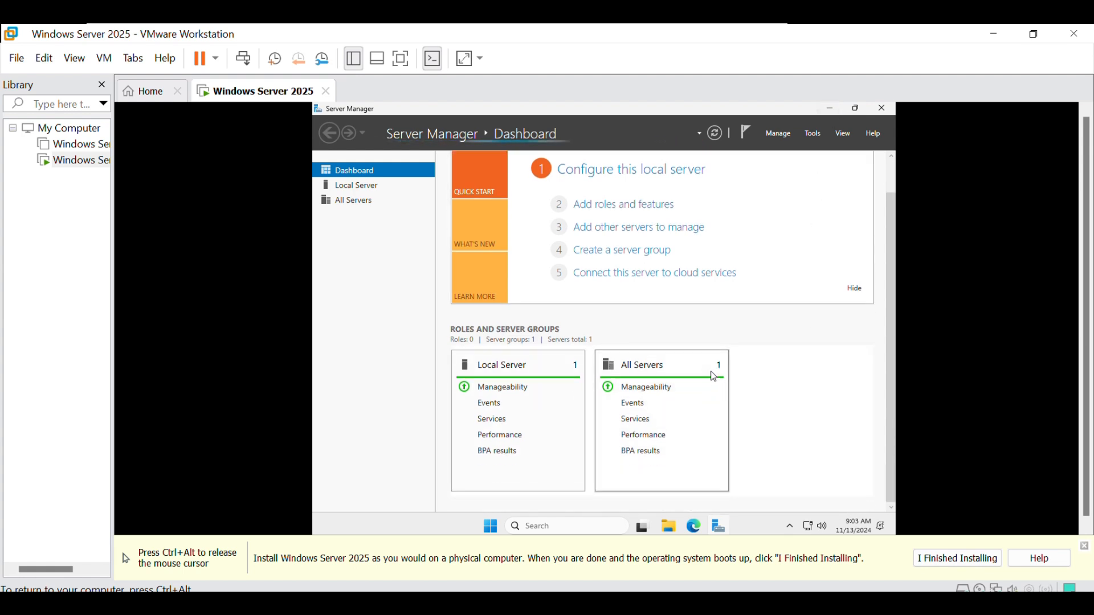
scroll(713, 377, "up", 1)
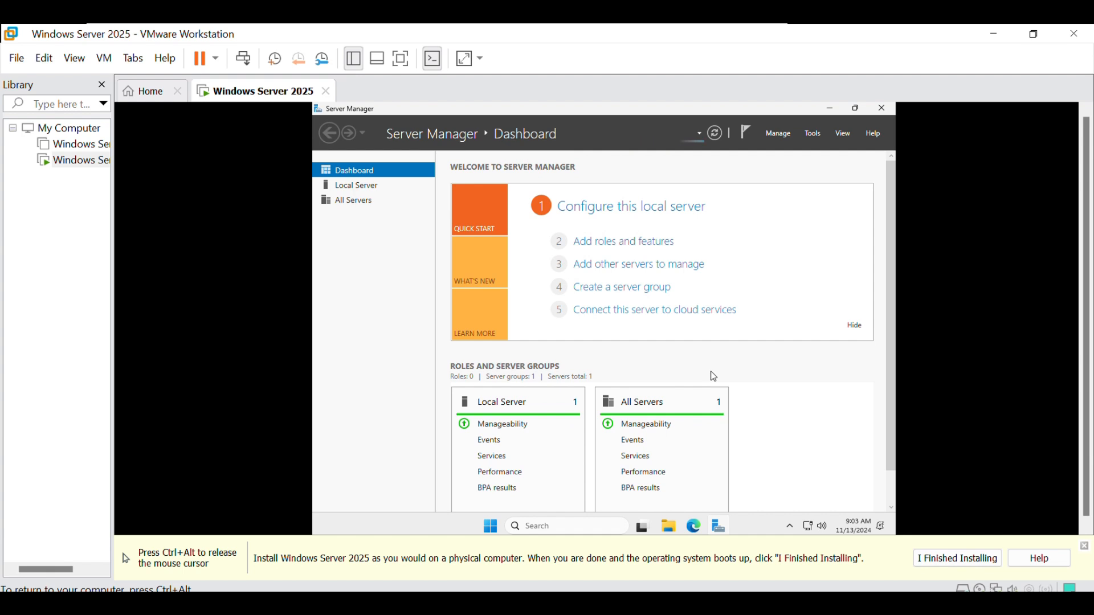
left_click(829, 110)
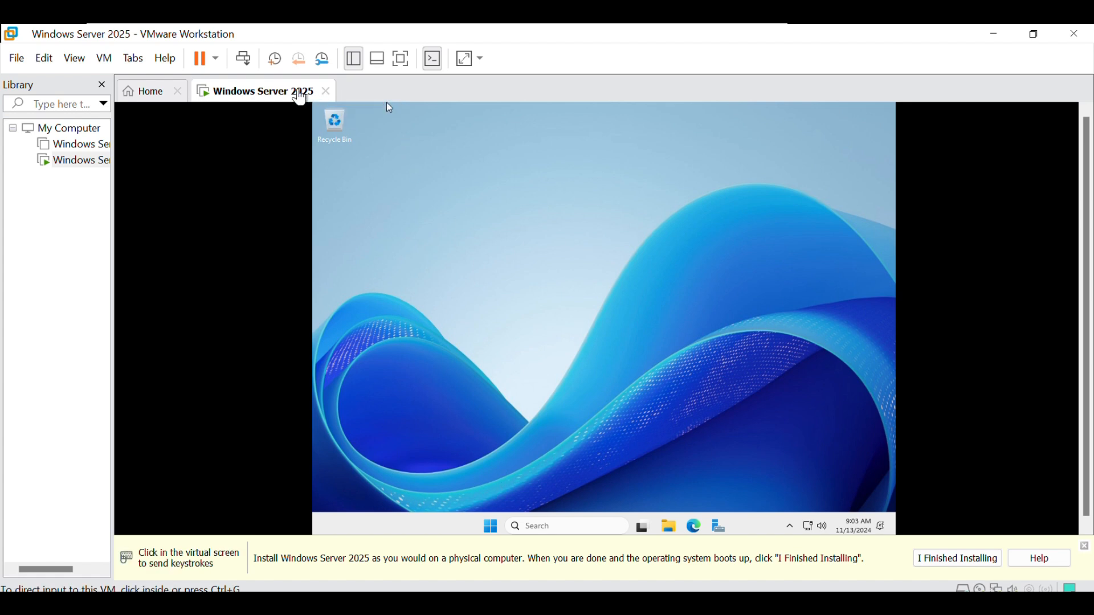
- Start the VMware Tools installation for the Windows Server 2025 virtual machine and run setup64 from DVD Drive (D:)
right_click(298, 92)
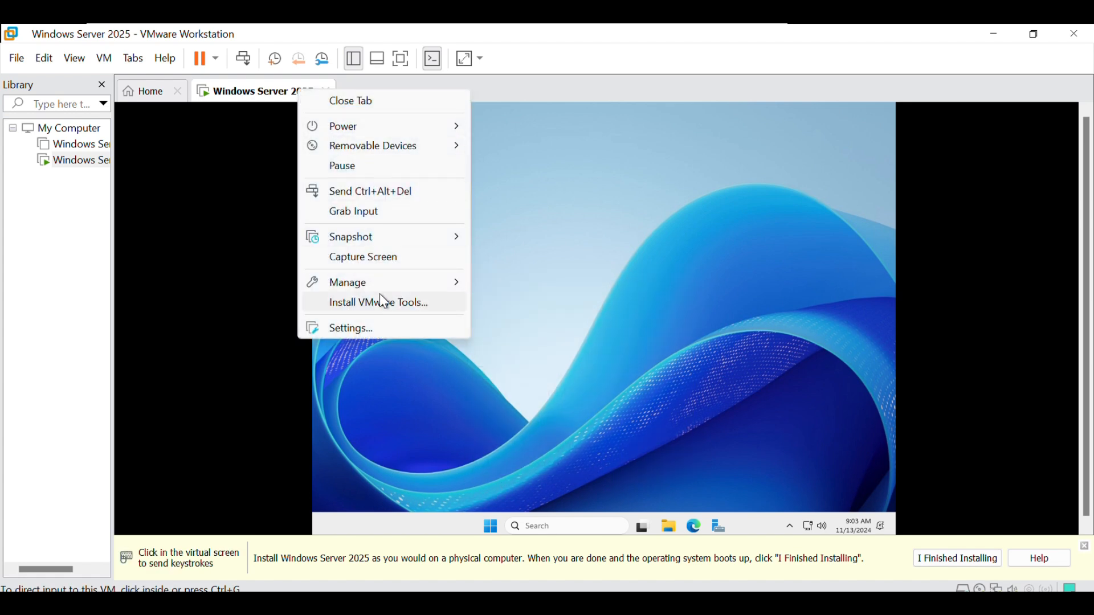
left_click(429, 305)
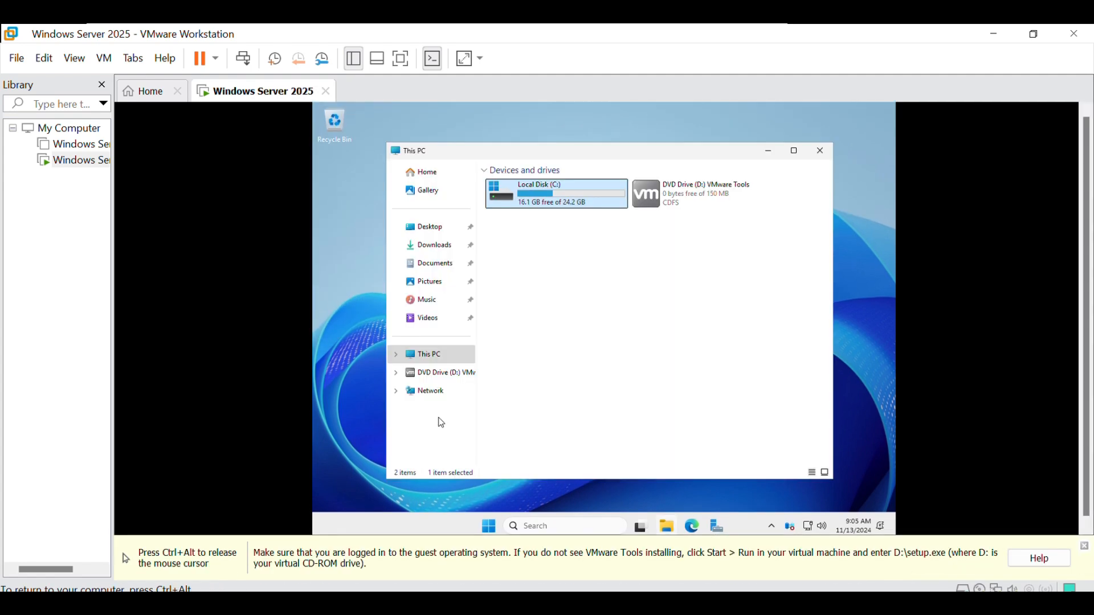
key("ctrl+alt")
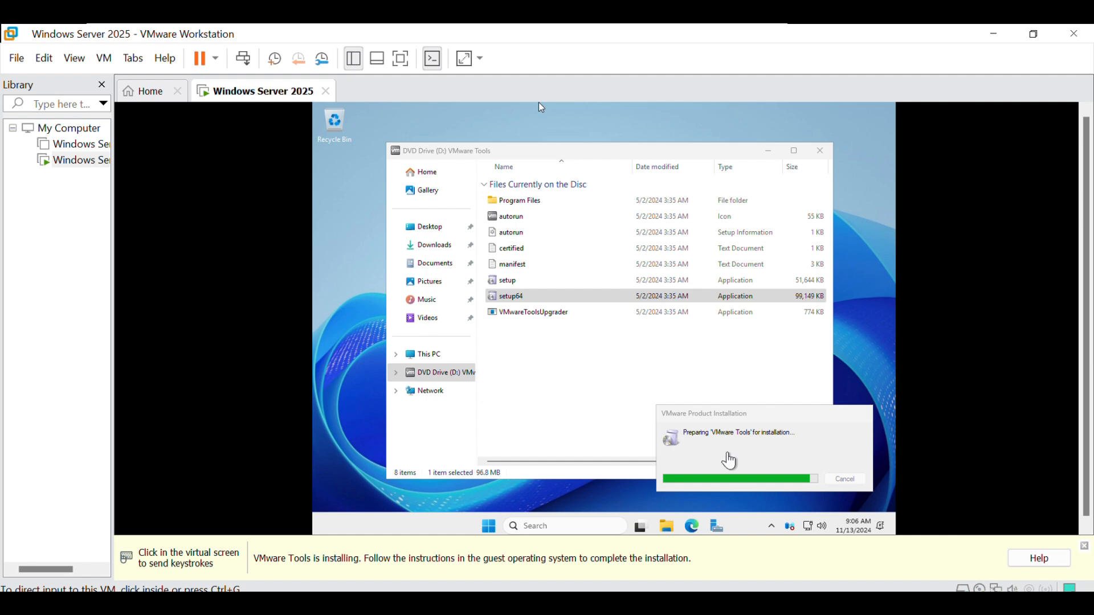
- Install VMware Tools with the Typical setup type, finish the wizard and restart the server immediately
left_click(718, 463)
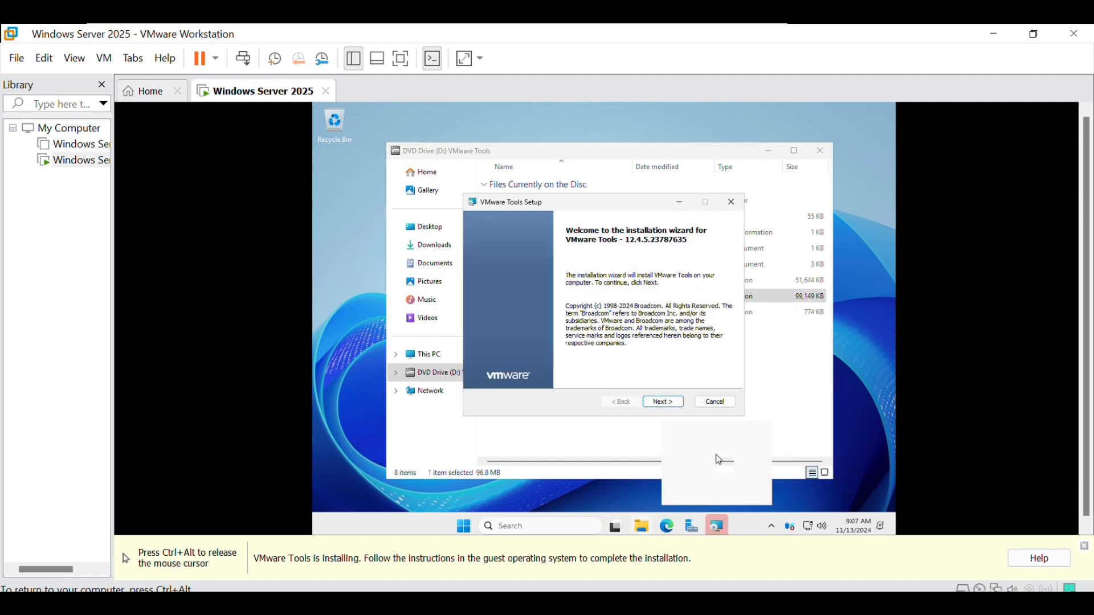
left_click(663, 402)
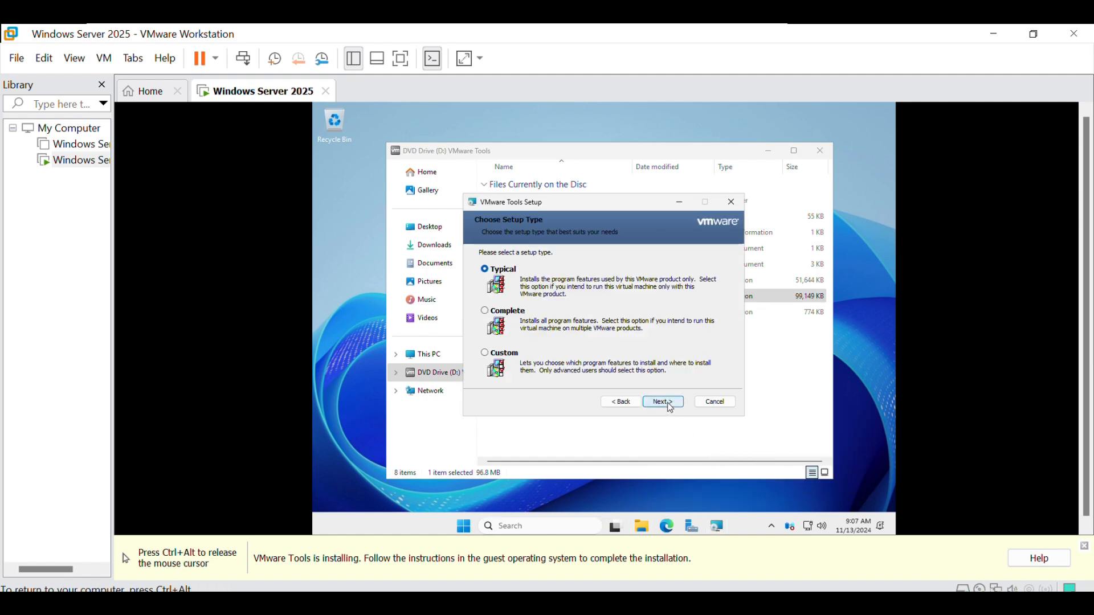
left_click(668, 404)
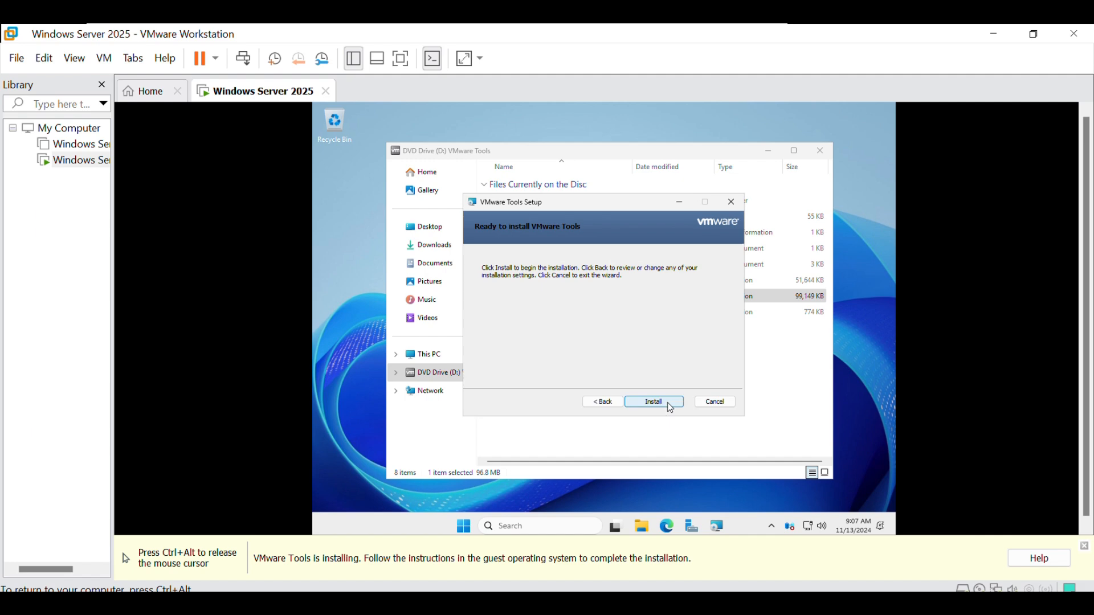
left_click(668, 404)
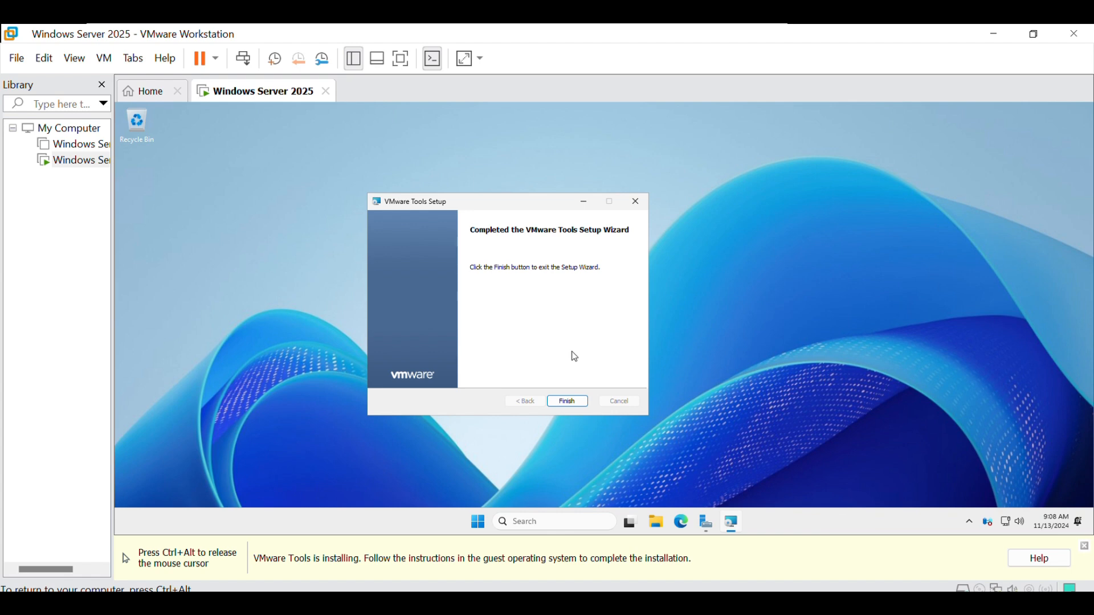
left_click(575, 403)
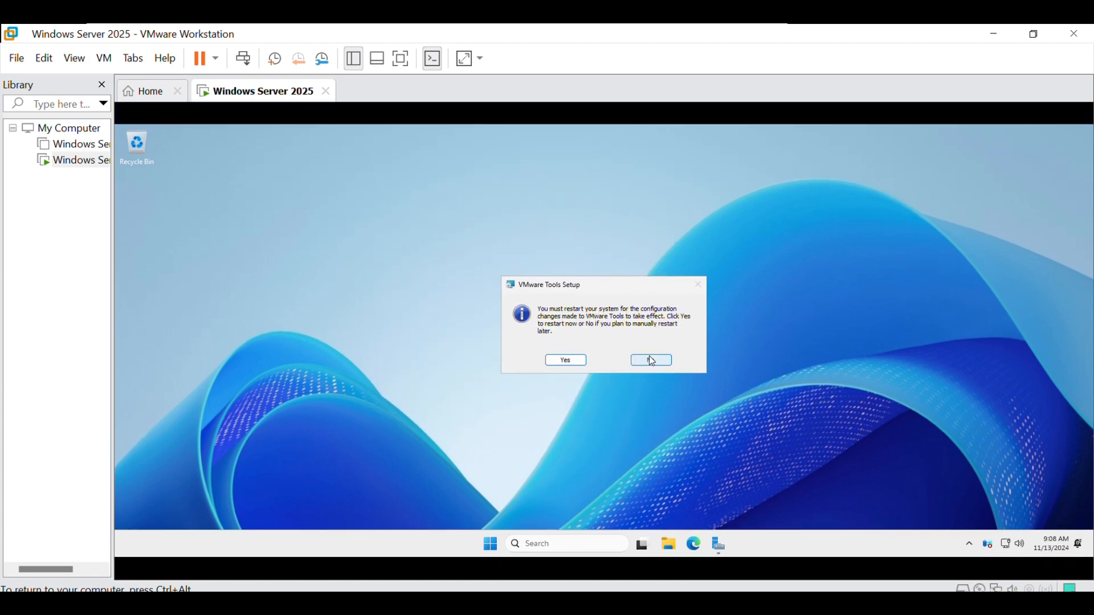
left_click(566, 360)
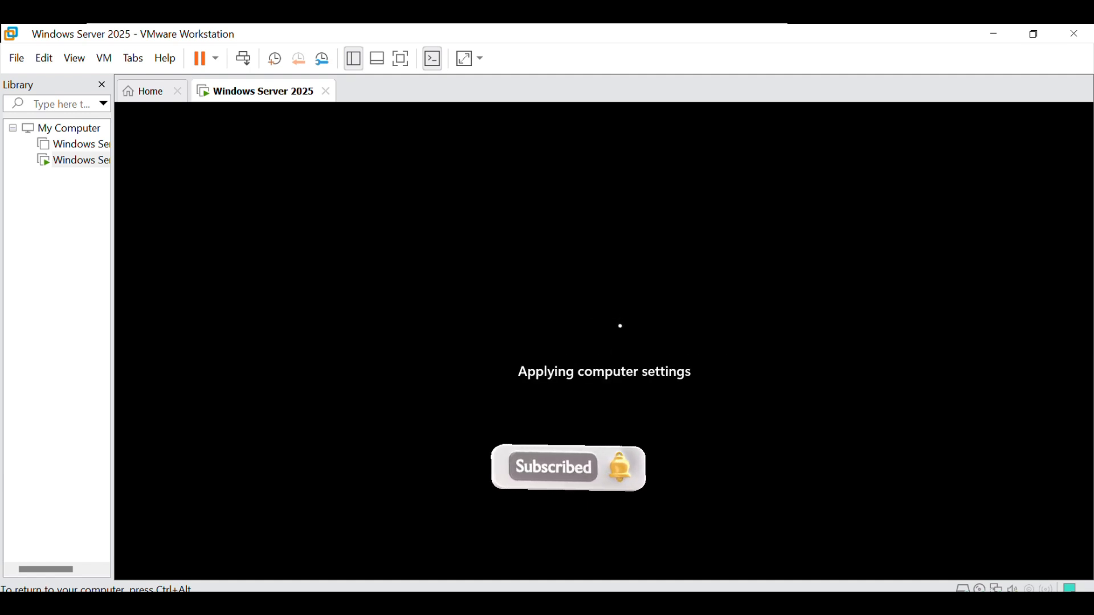
- Unlock the restarted server and sign in as Administrator with the account password
key("ctrl+alt+Delete")
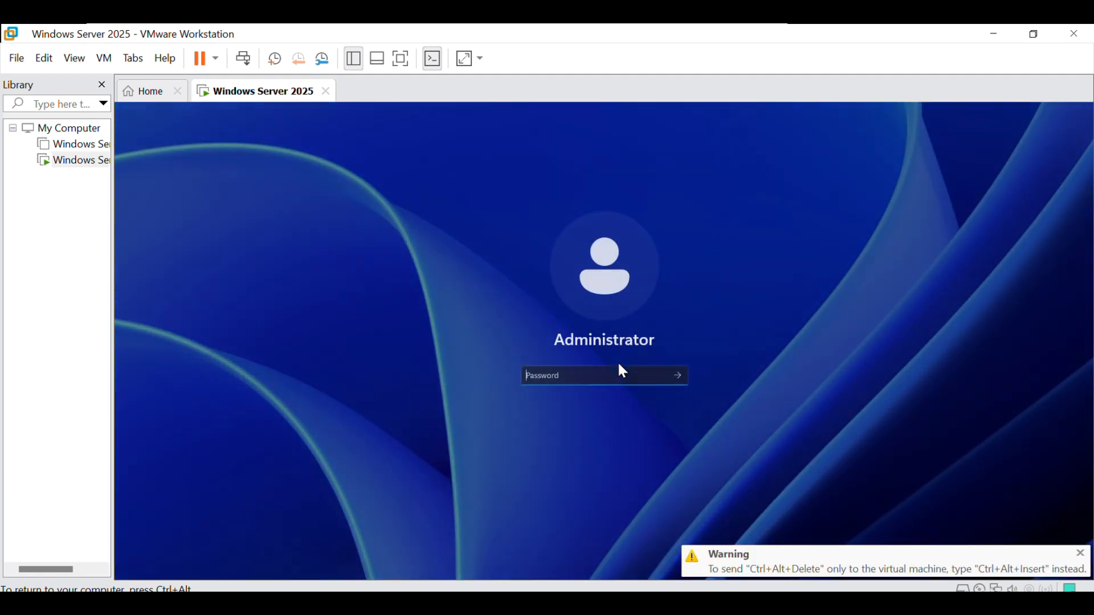
type("*******")
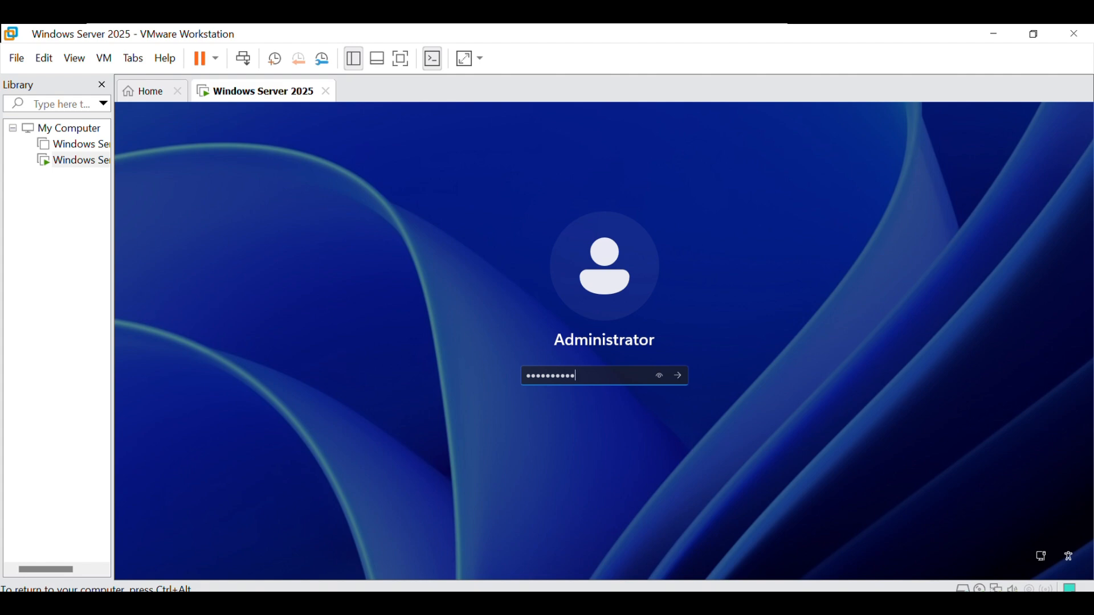
key("Return")
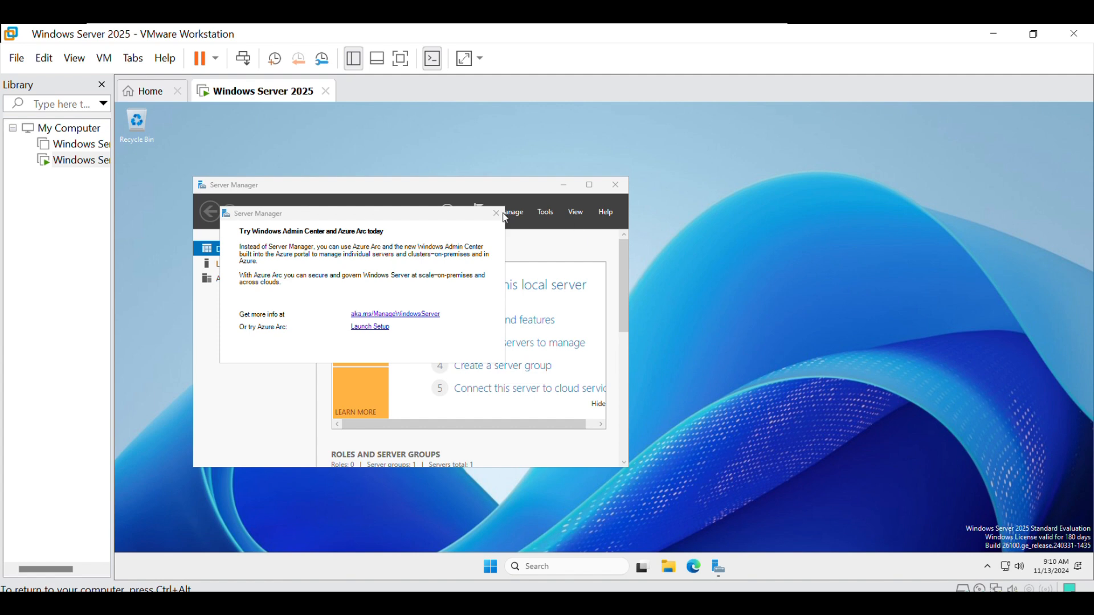
- Dismiss the Windows Admin Center and Azure Arc message and maximize the Server Manager window
left_click(497, 213)
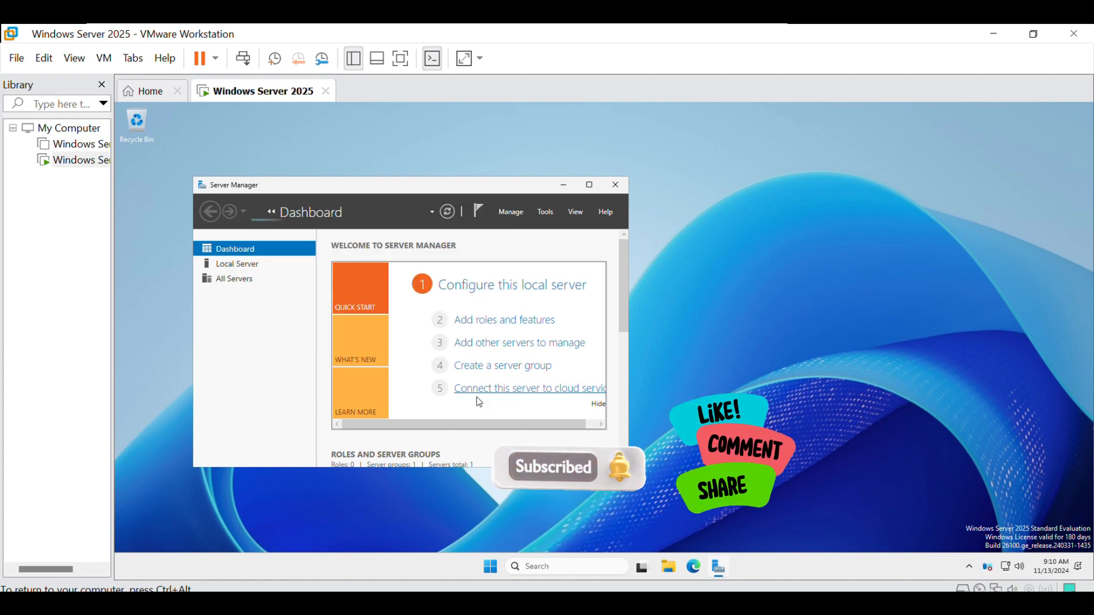
left_click(589, 185)
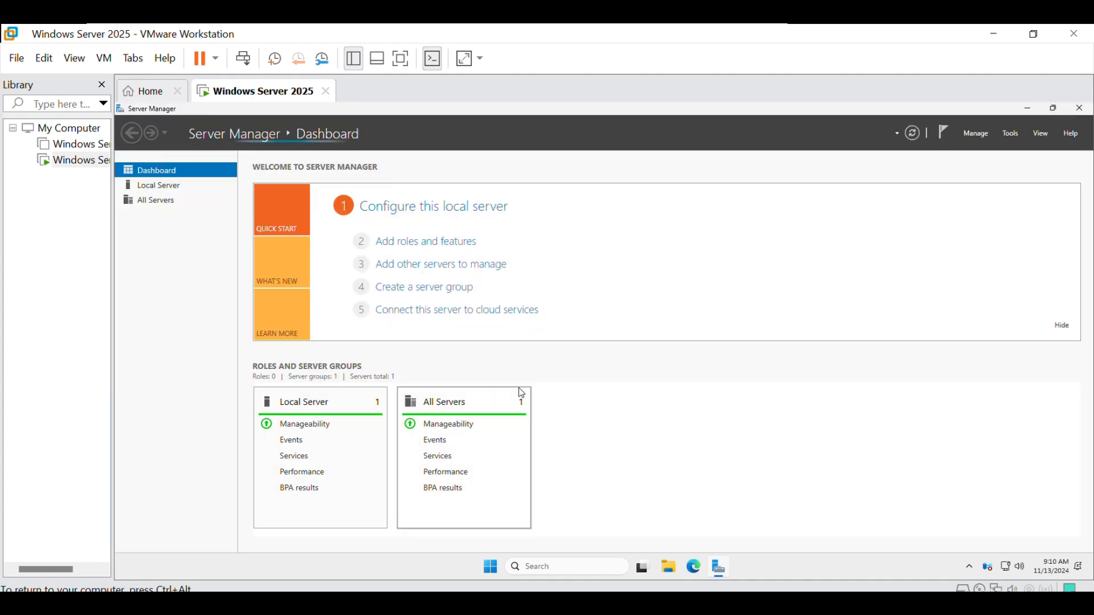